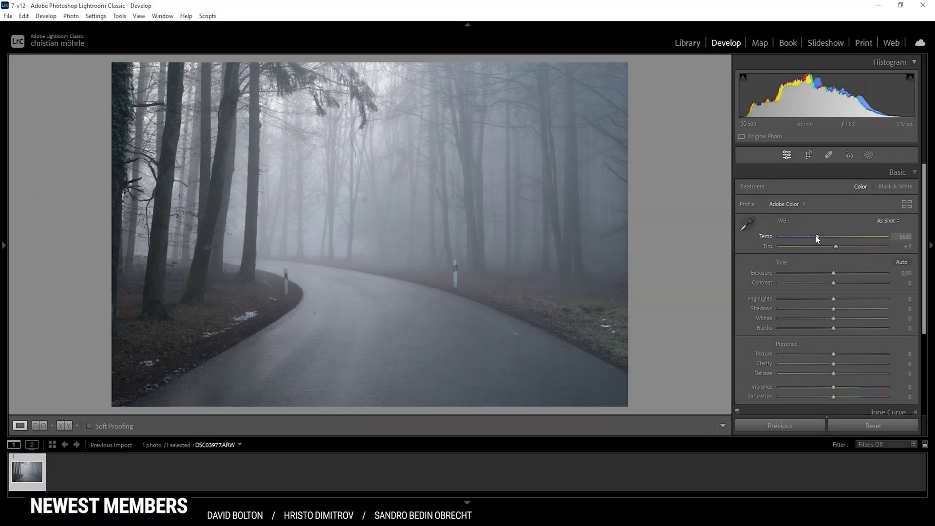
Switch the profile to Adobe Standard and cool the white balance to Temp 5150
left_click_drag(817, 236, 831, 237)
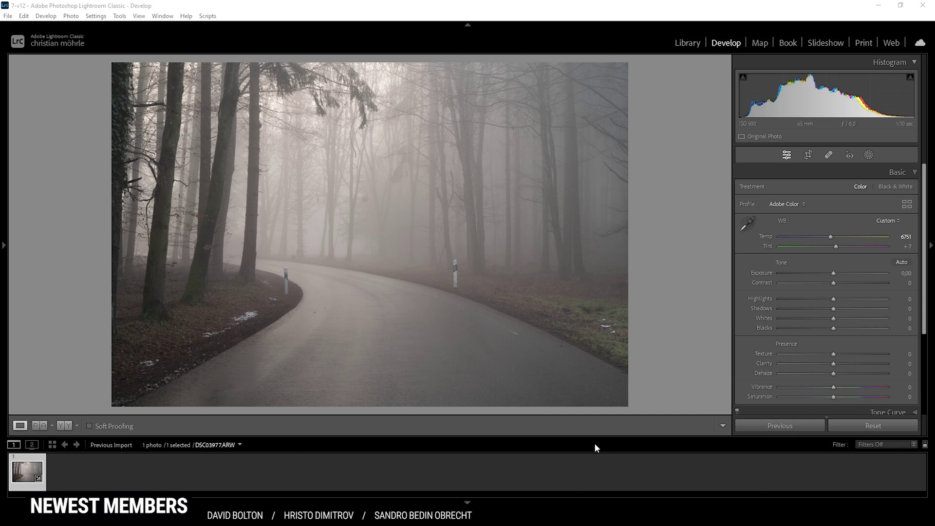
left_click(788, 205)
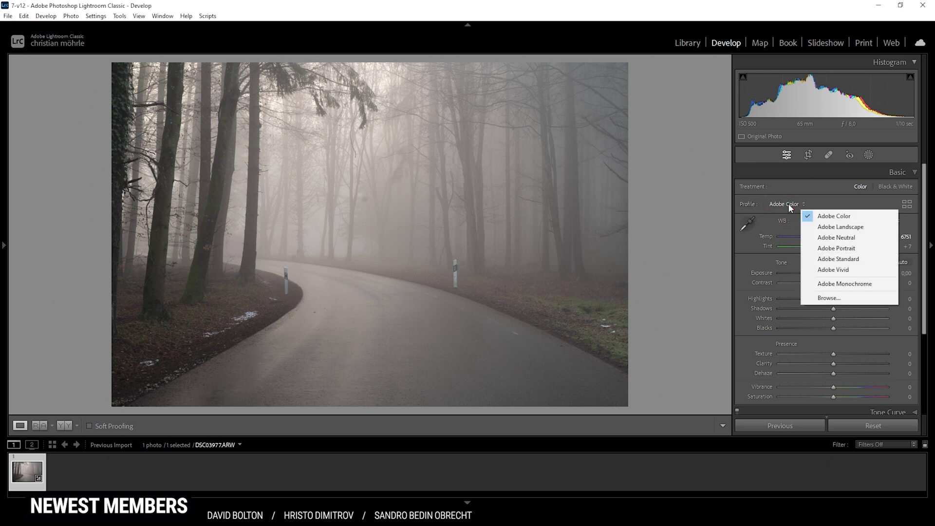
left_click(830, 257)
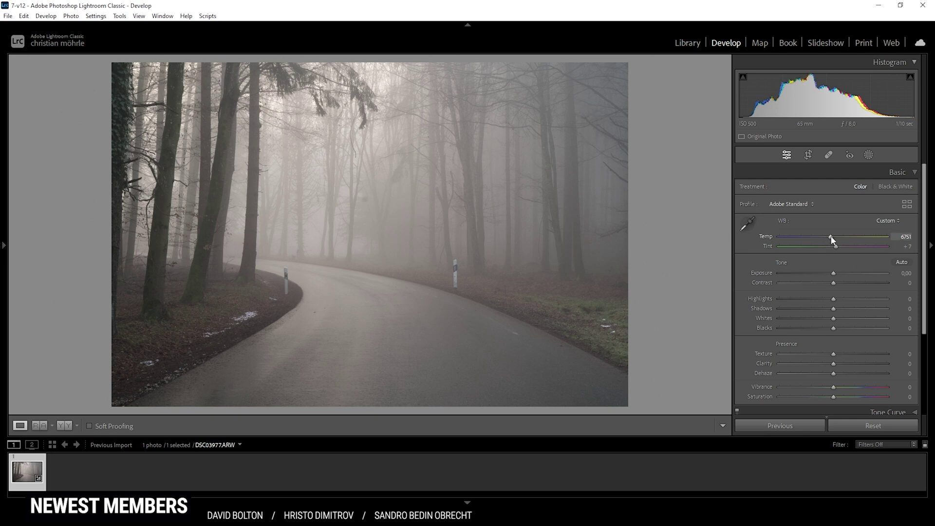
left_click_drag(831, 240, 815, 239)
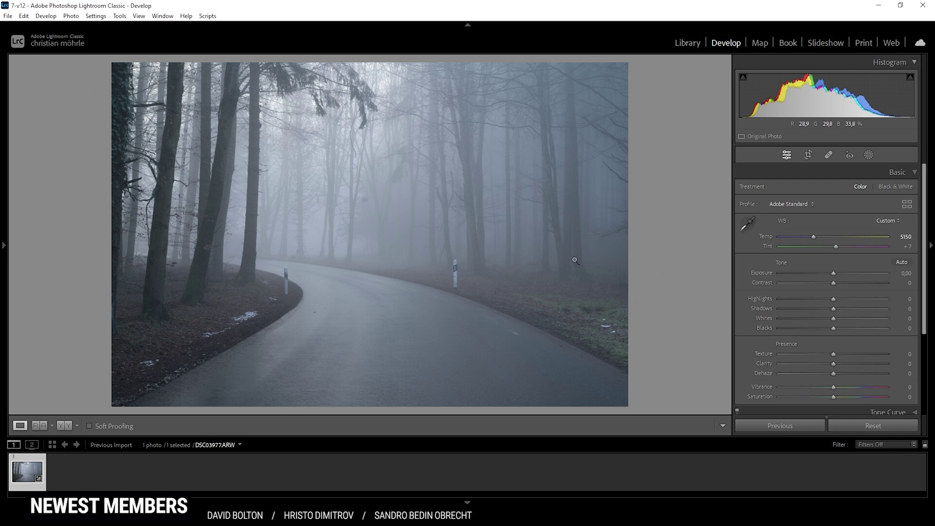
Set Exposure to −1.05, Highlights +100, Whites +46 and Texture +4 in the Basic panel
scroll(927, 195, "down", 1)
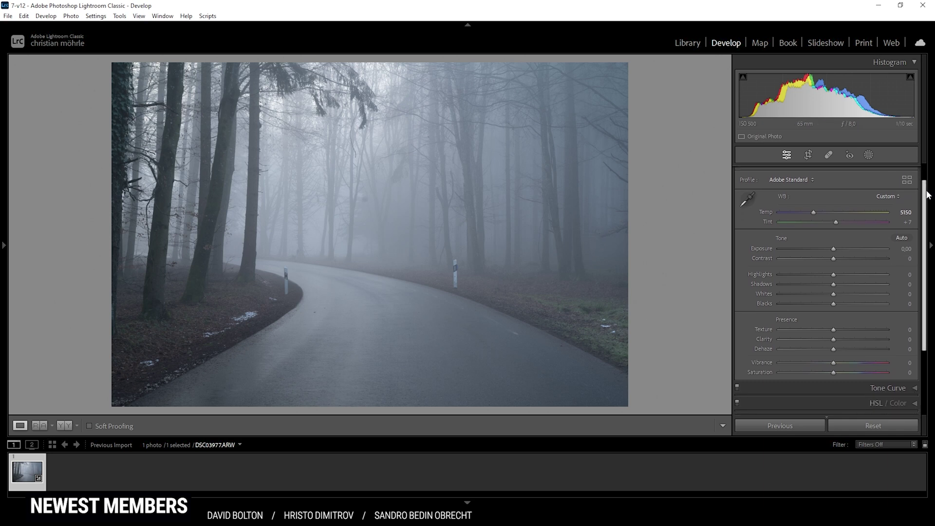
left_click_drag(926, 194, 927, 200)
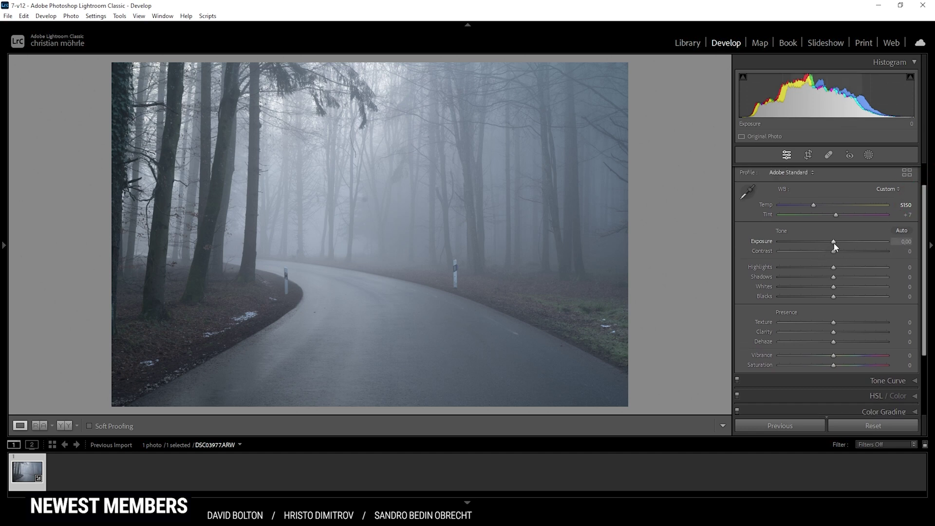
left_click_drag(833, 244, 821, 243)
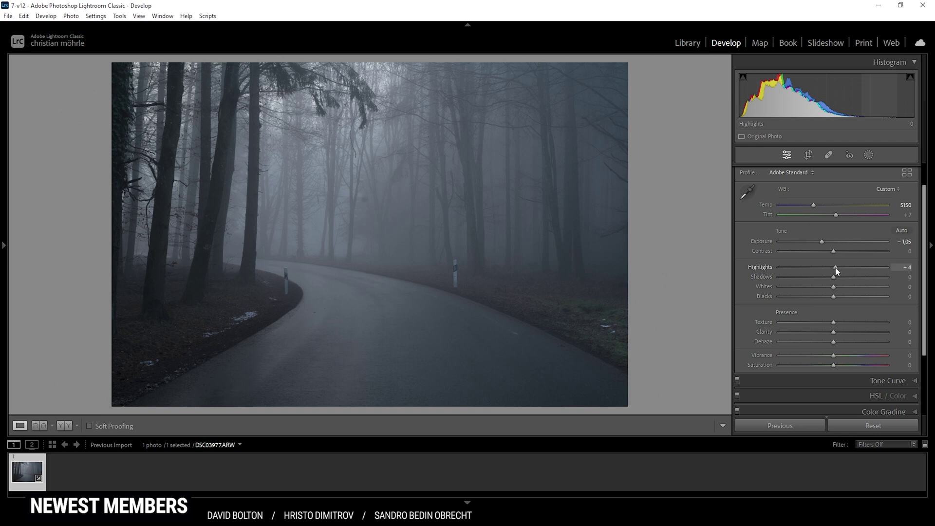
left_click_drag(835, 266, 899, 270)
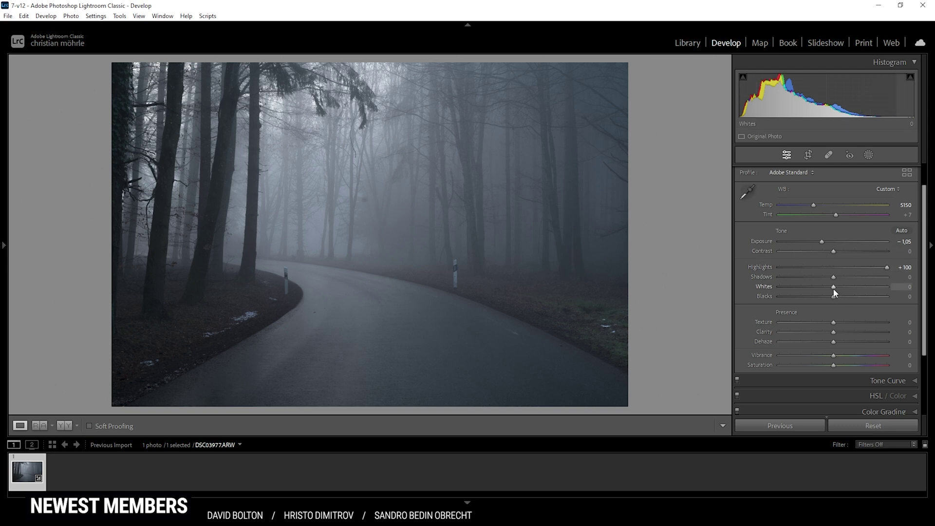
left_click_drag(837, 286, 859, 286)
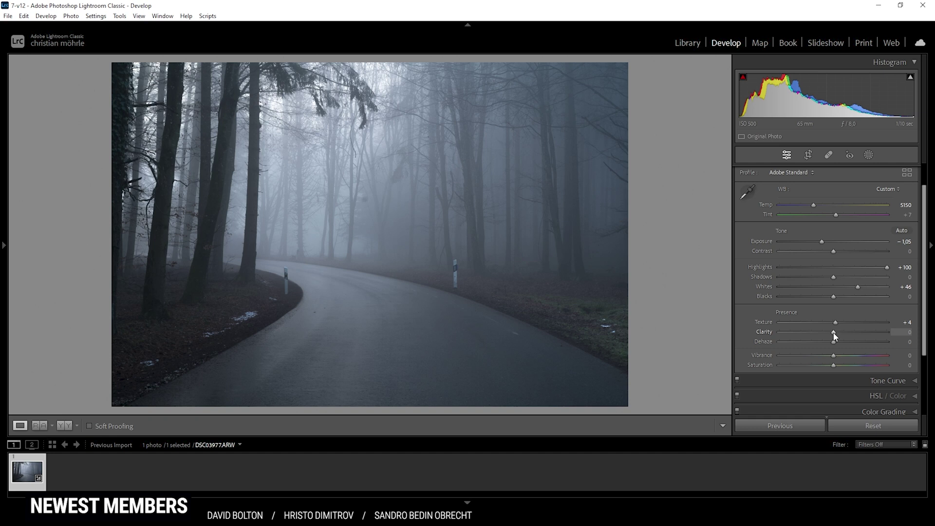
Set Clarity to −11, Dehaze to −8 and Vibrance to −13
left_click_drag(834, 336, 827, 332)
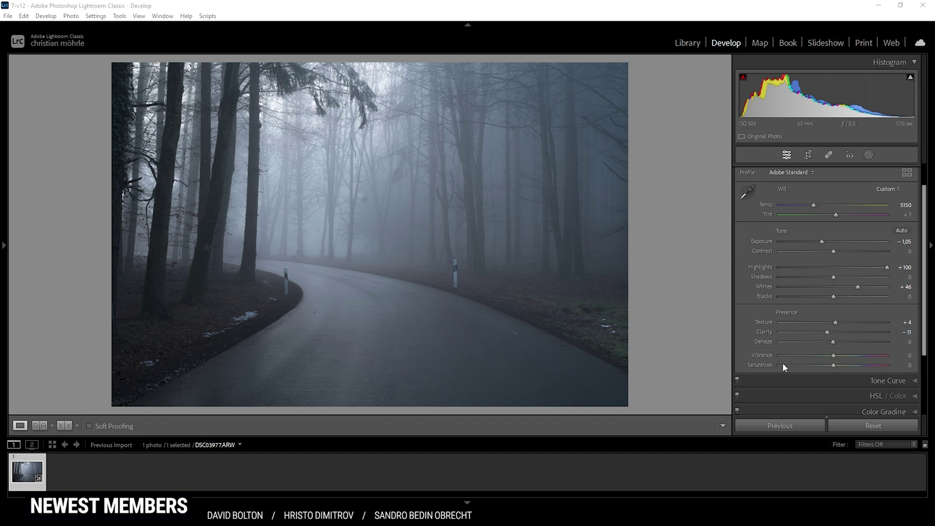
left_click_drag(829, 342, 829, 342)
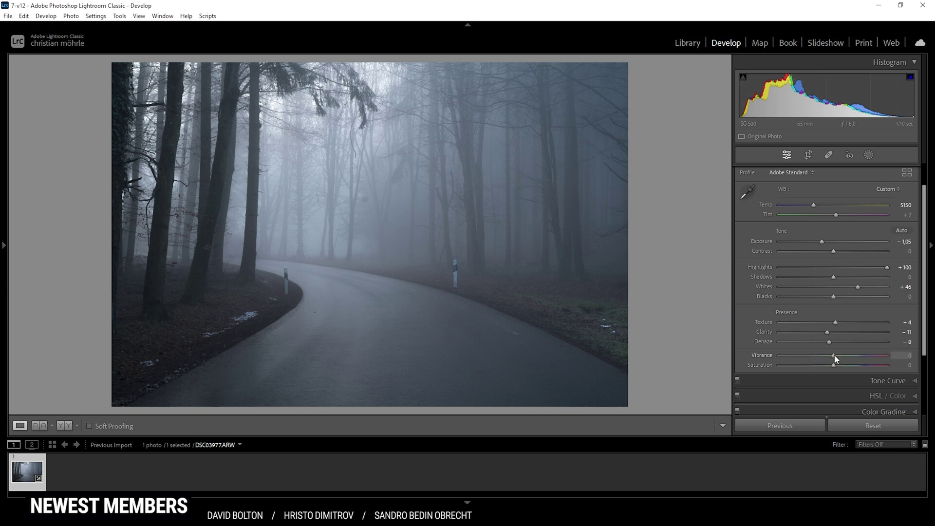
left_click_drag(836, 359, 830, 359)
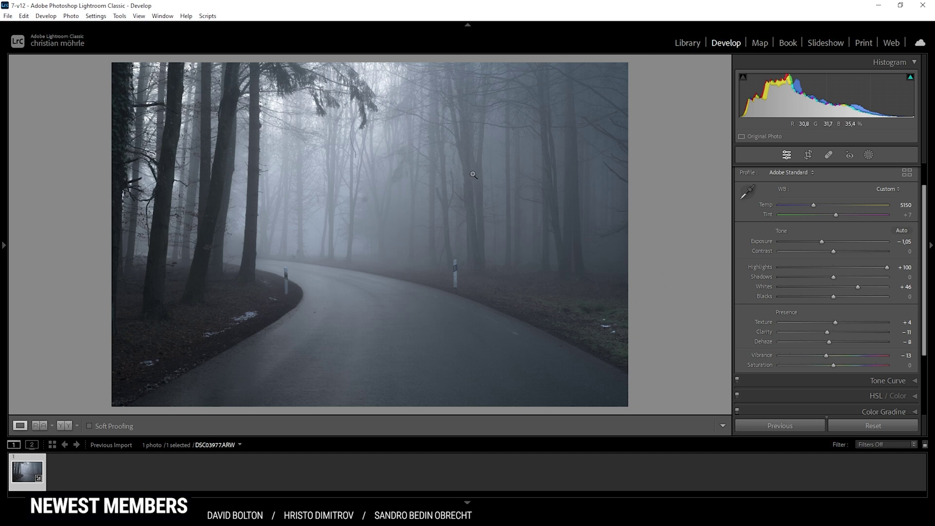
left_click(866, 159)
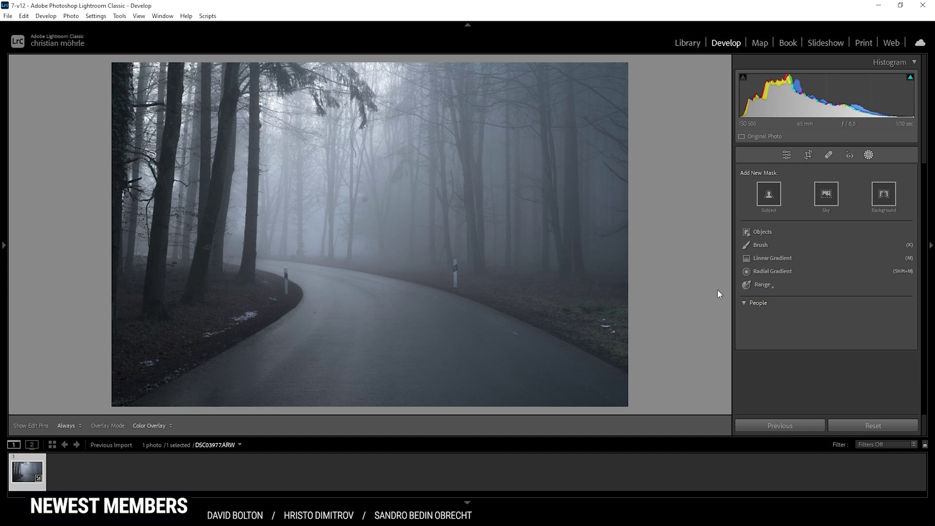
Draw a radial gradient ellipse and position it over the upper-left treetops
left_click(774, 272)
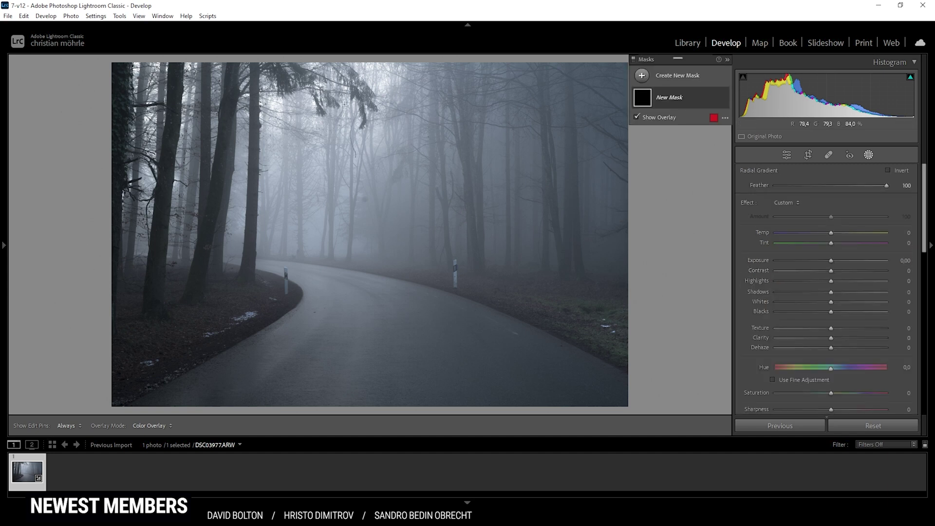
left_click_drag(344, 104, 439, 252)
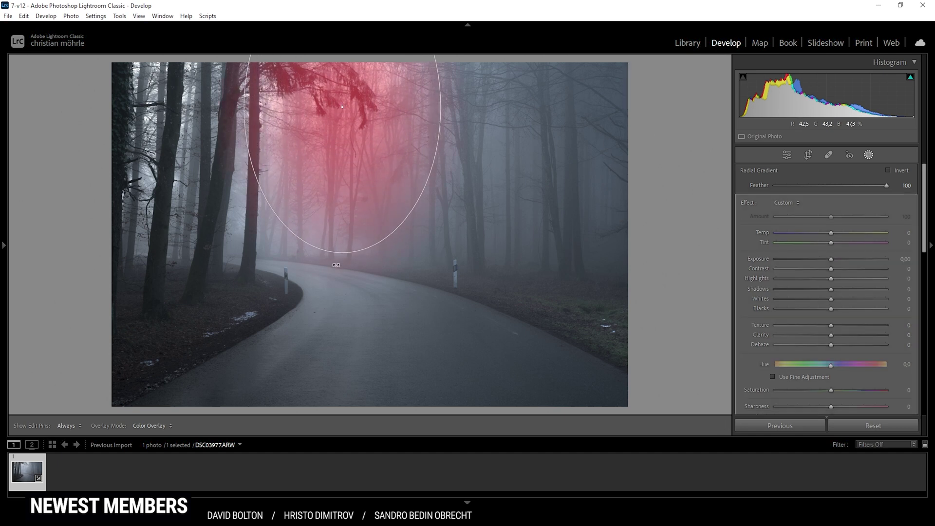
left_click_drag(329, 129, 305, 78)
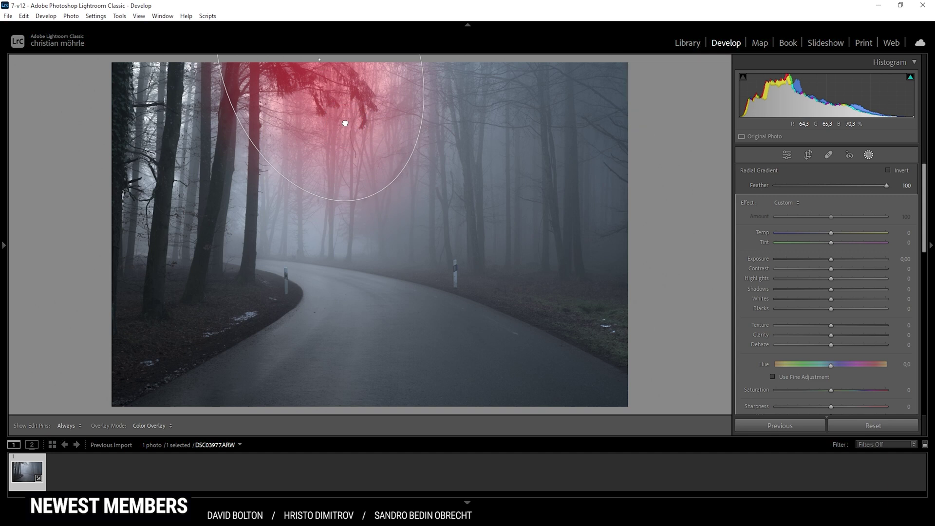
left_click_drag(345, 124, 345, 126)
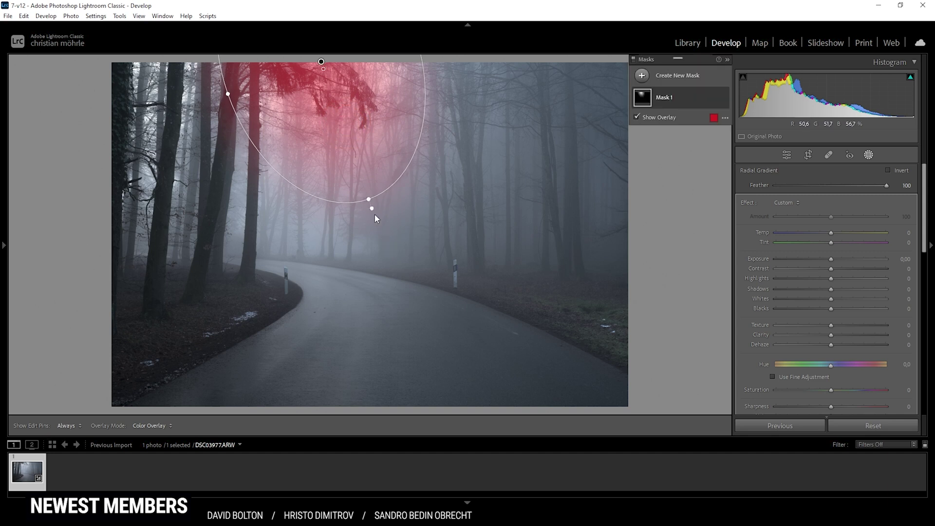
left_click_drag(372, 208, 369, 209)
left_click_drag(363, 156, 368, 155)
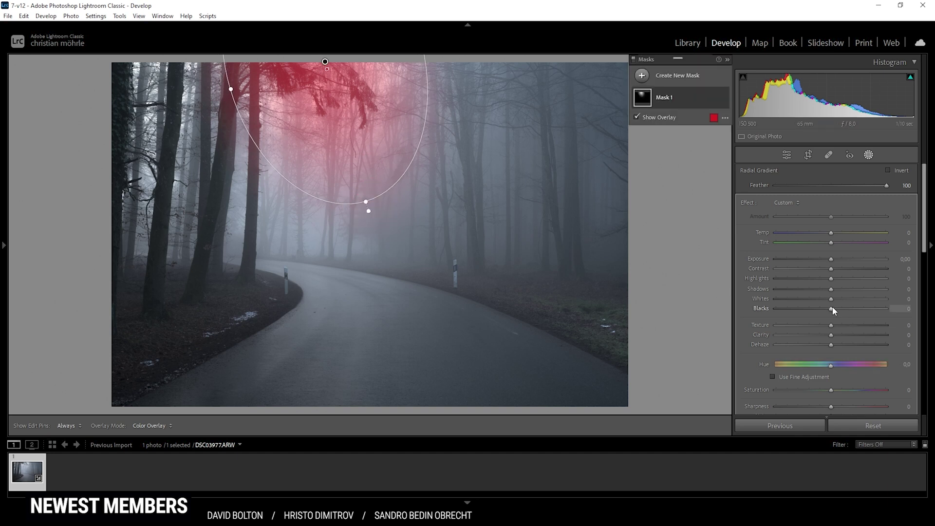
Give the radial mask Blacks +58 and Dehaze −35, stretching it higher over the treetops
left_click_drag(831, 308, 864, 309)
scroll(863, 337, "down", 5)
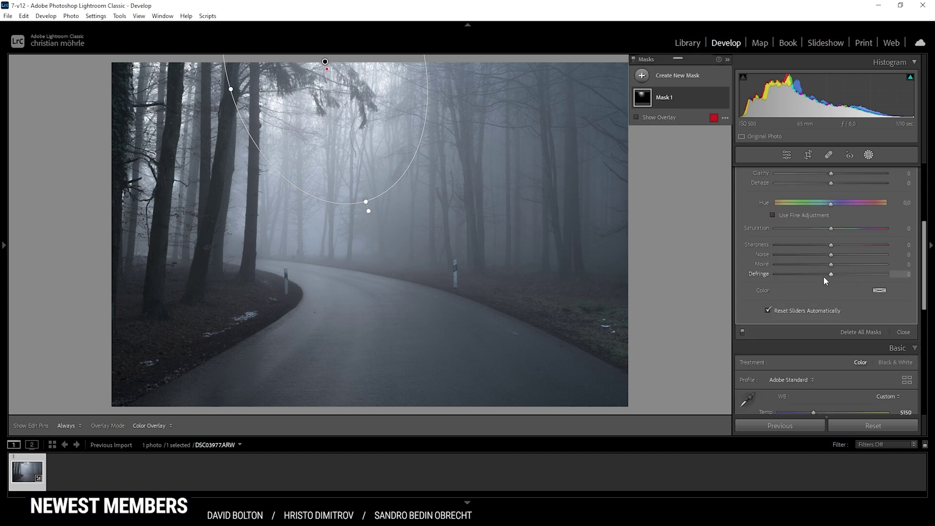
scroll(826, 258, "up", 2)
left_click(830, 238)
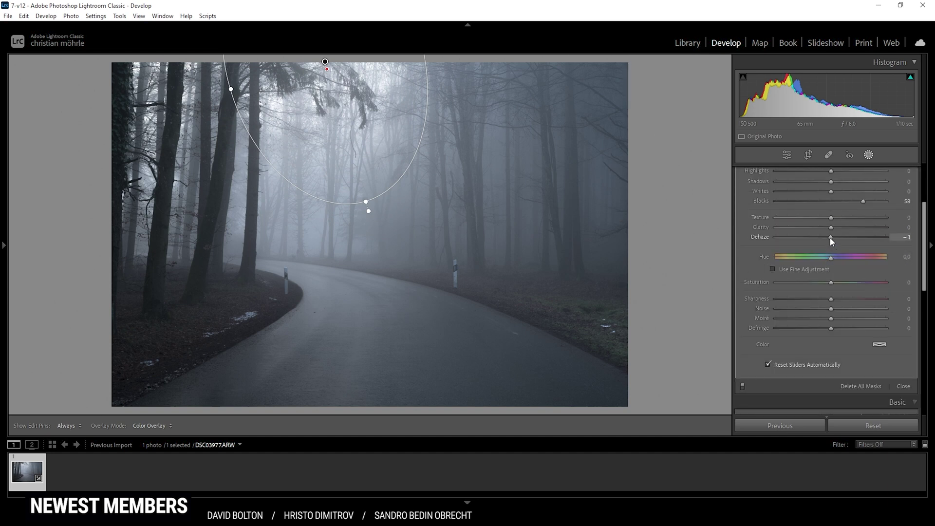
left_click_drag(828, 238, 811, 233)
left_click_drag(318, 107, 355, 115)
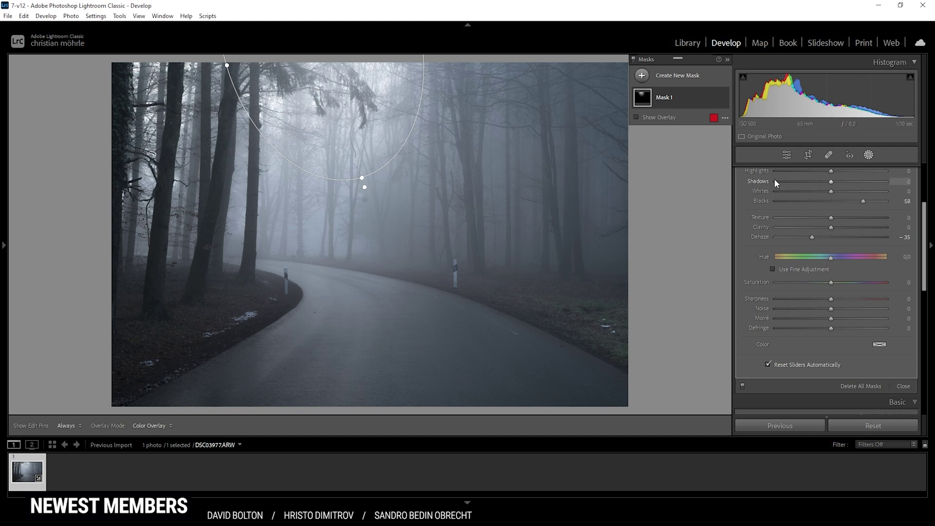
Add a linear gradient mask over the lower road with Exposure −0.70
left_click(644, 77)
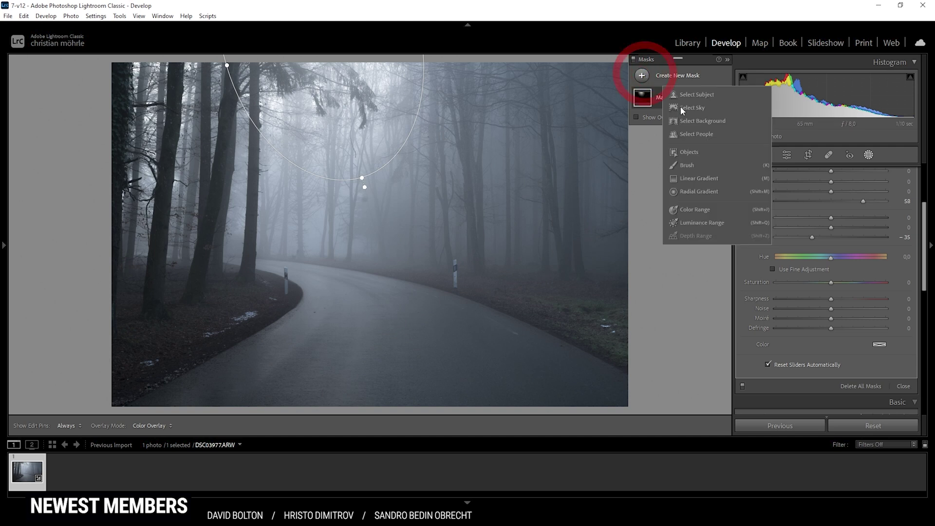
left_click(702, 179)
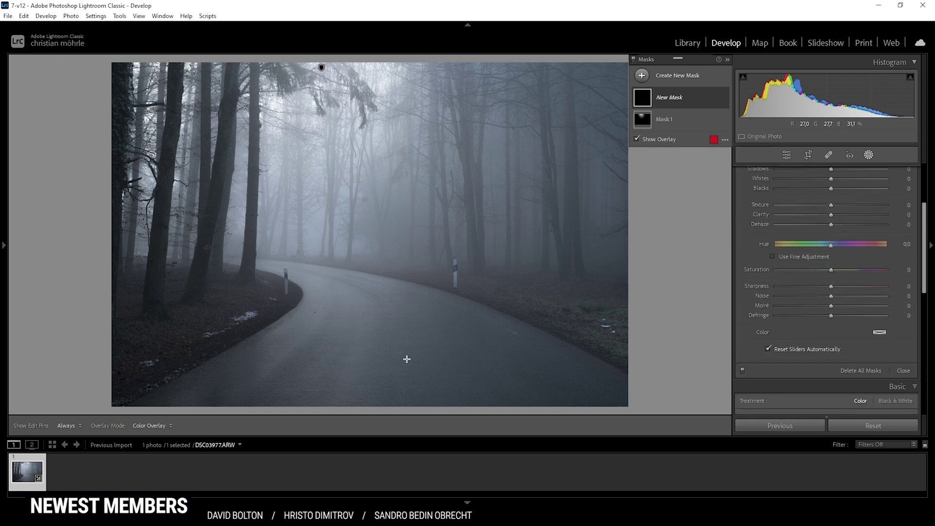
left_click_drag(438, 352, 421, 250)
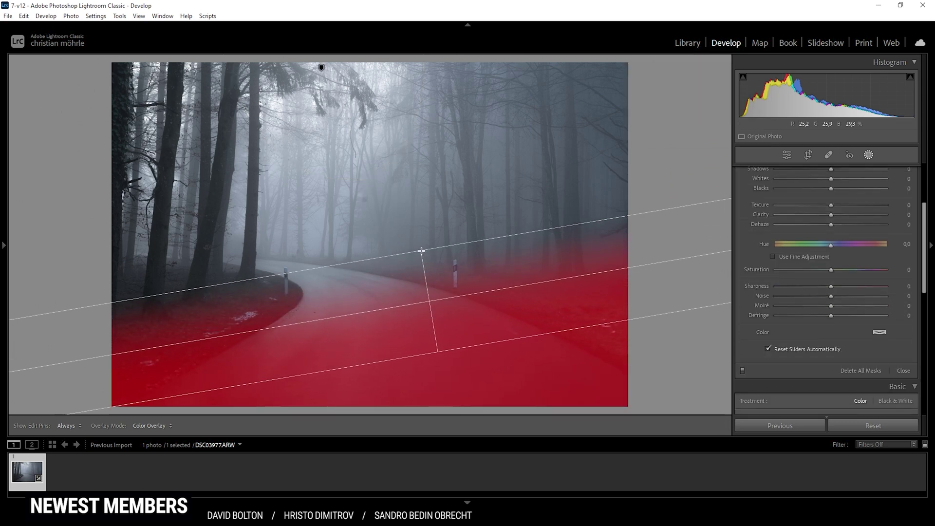
left_click_drag(439, 359, 442, 376)
scroll(834, 268, "up", 3)
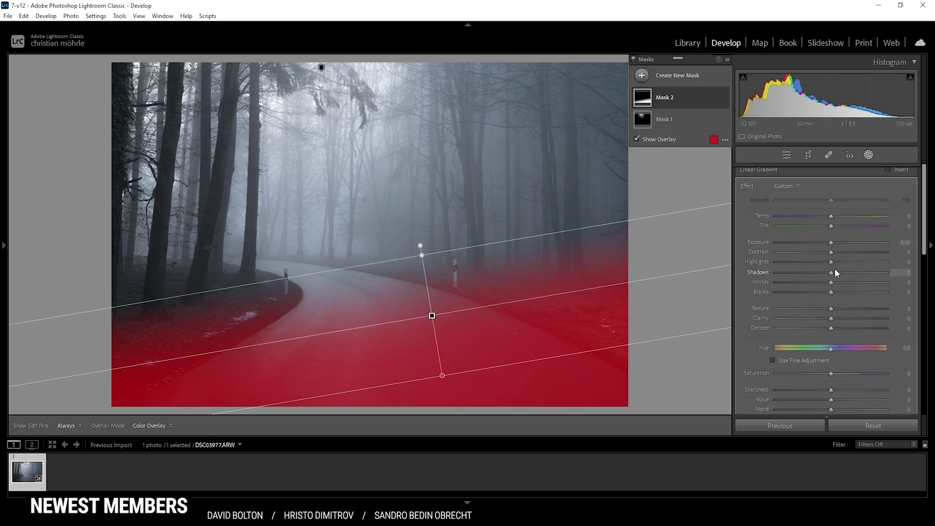
left_click_drag(831, 242, 822, 243)
Tilt the gradient to follow the road, then set Whites −100 and Blacks +10
left_click_drag(442, 374, 444, 391)
left_click_drag(420, 247, 415, 245)
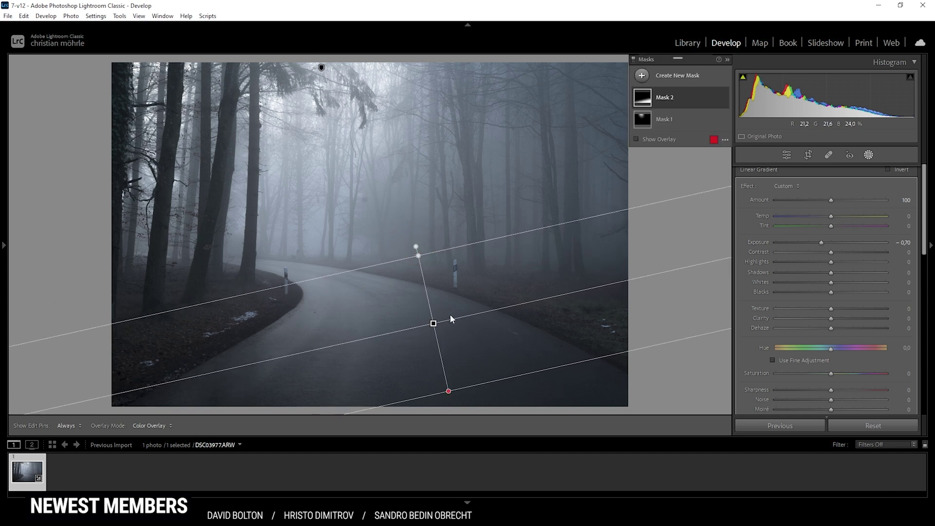
left_click_drag(449, 388, 443, 367)
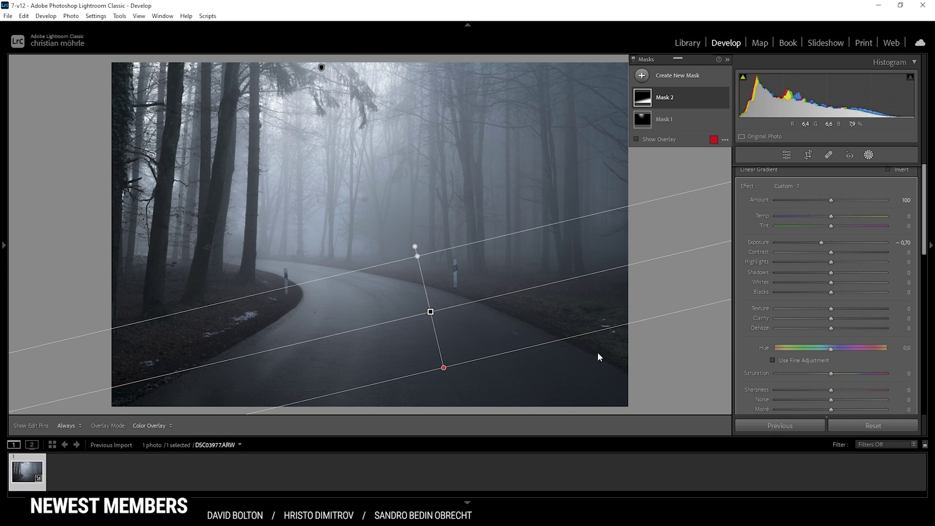
left_click_drag(831, 284, 746, 280)
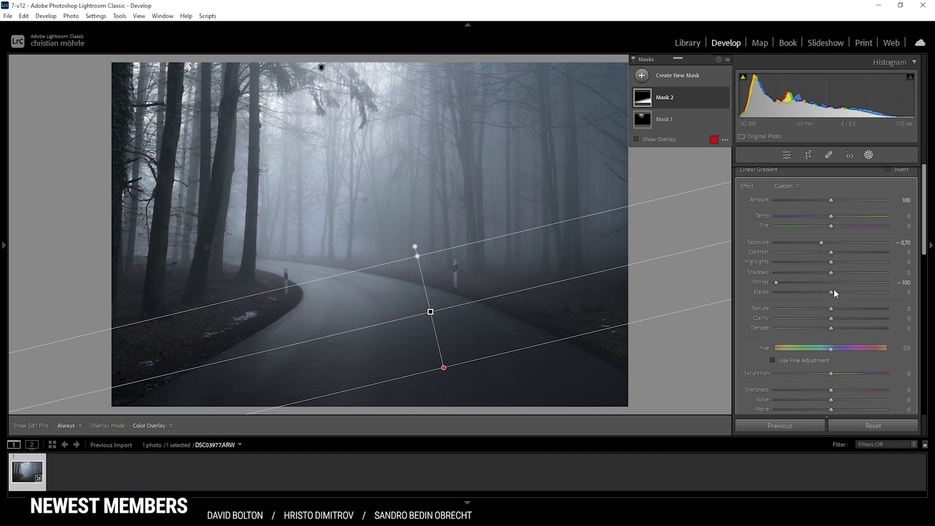
left_click_drag(831, 291, 834, 292)
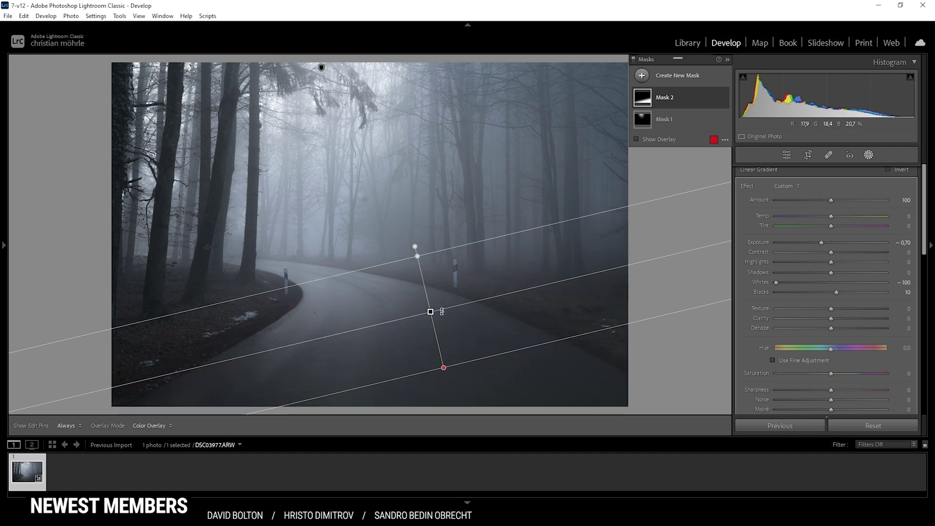
left_click(648, 76)
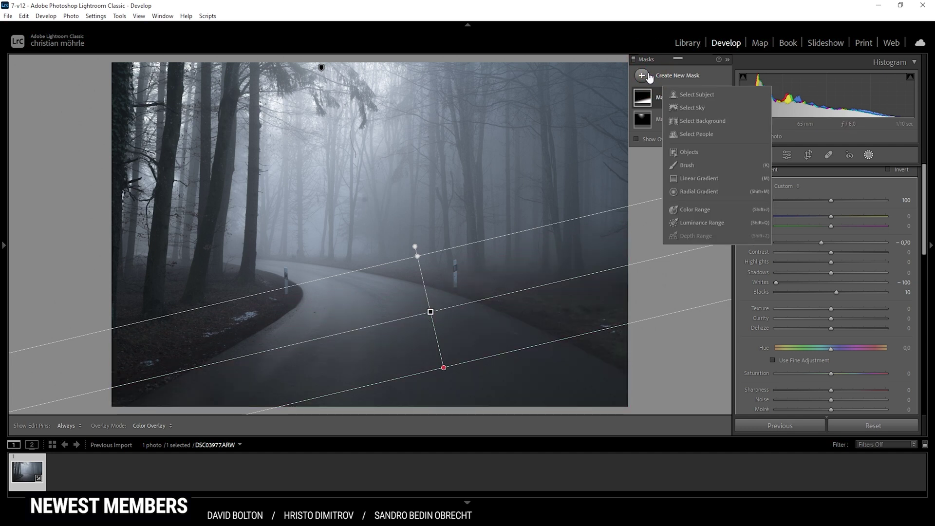
Place a radial glow ellipse on the road's bend with Whites +100 and Clarity +100
left_click(710, 191)
left_click_drag(372, 319, 451, 378)
left_click_drag(378, 385, 467, 348)
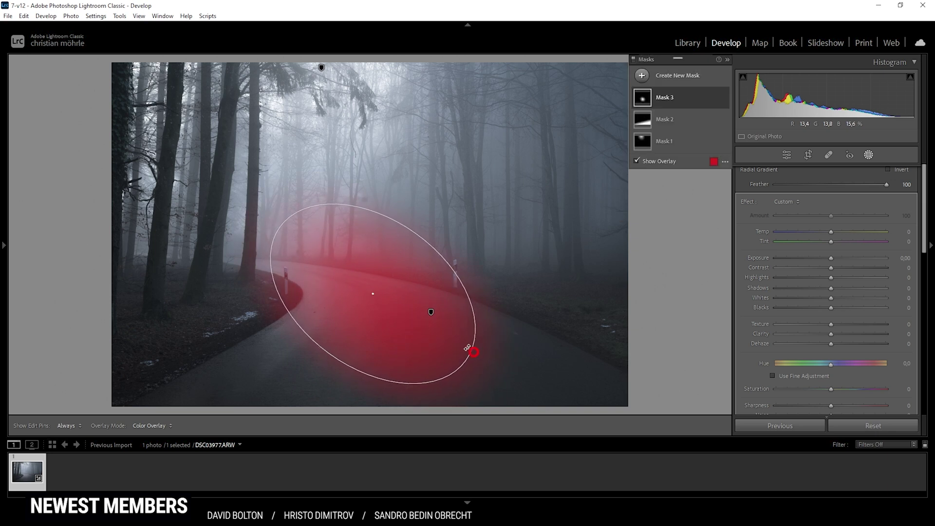
left_click_drag(373, 293, 379, 315)
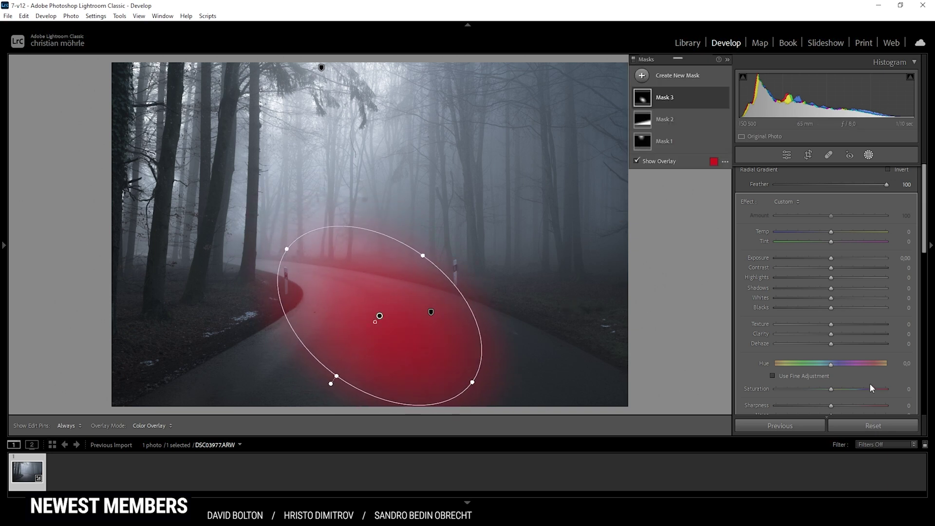
left_click_drag(837, 299, 916, 299)
left_click_drag(423, 255, 423, 257)
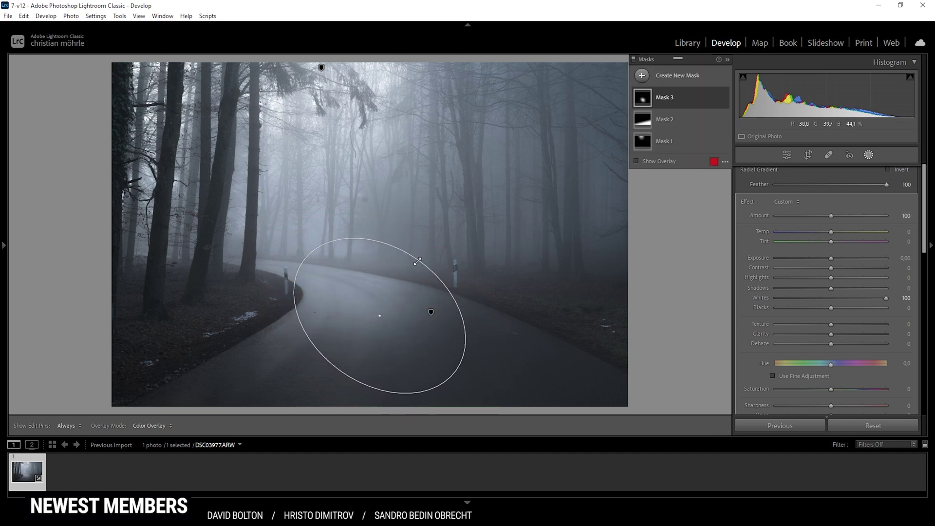
left_click_drag(300, 256, 352, 295)
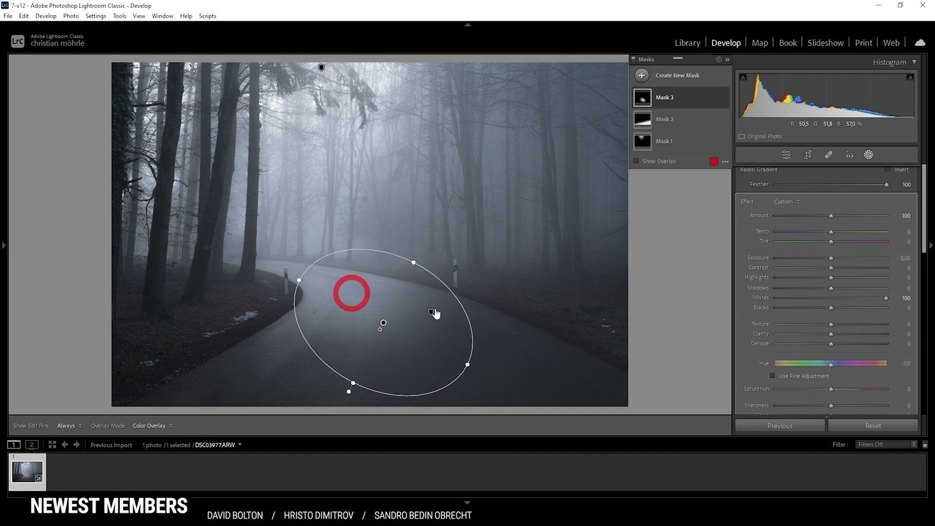
scroll(860, 350, "down", 3)
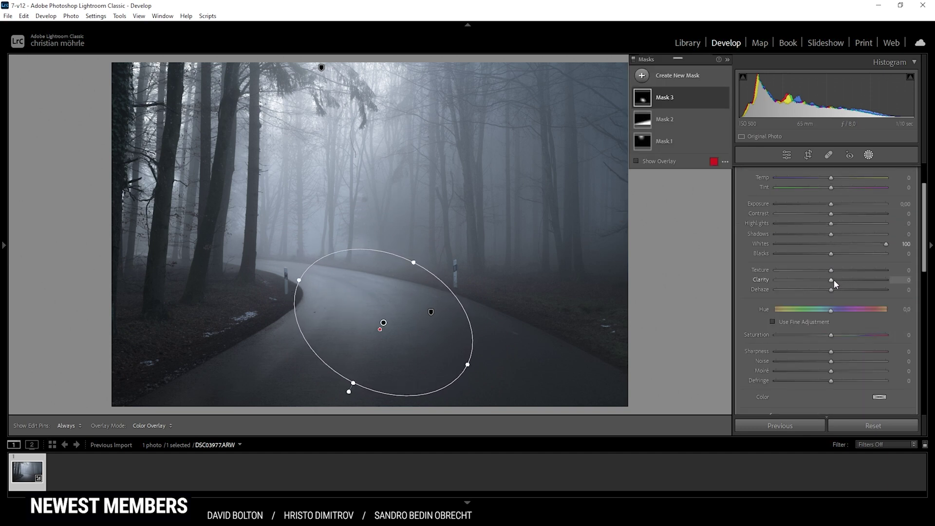
left_click_drag(834, 279, 886, 279)
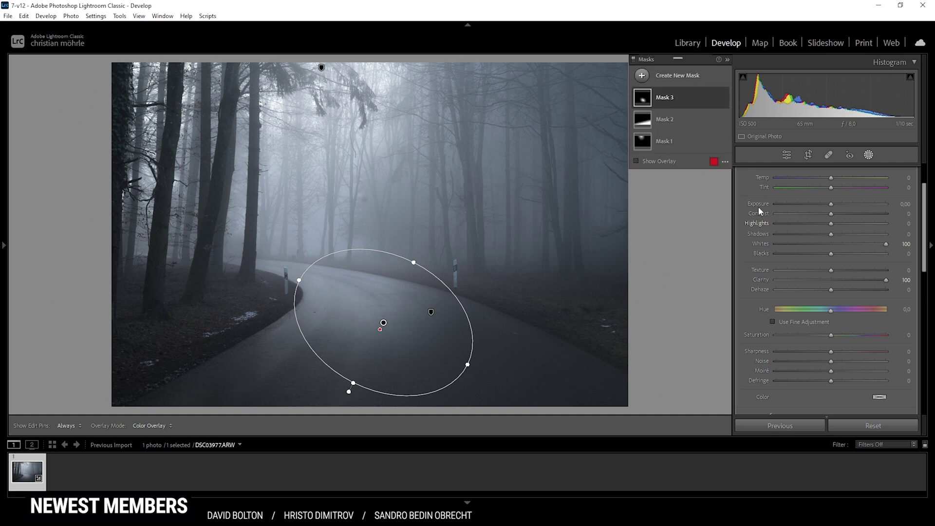
Subtract a brush from Mask 3 to erase the glow from the roadside verge
left_click(689, 100)
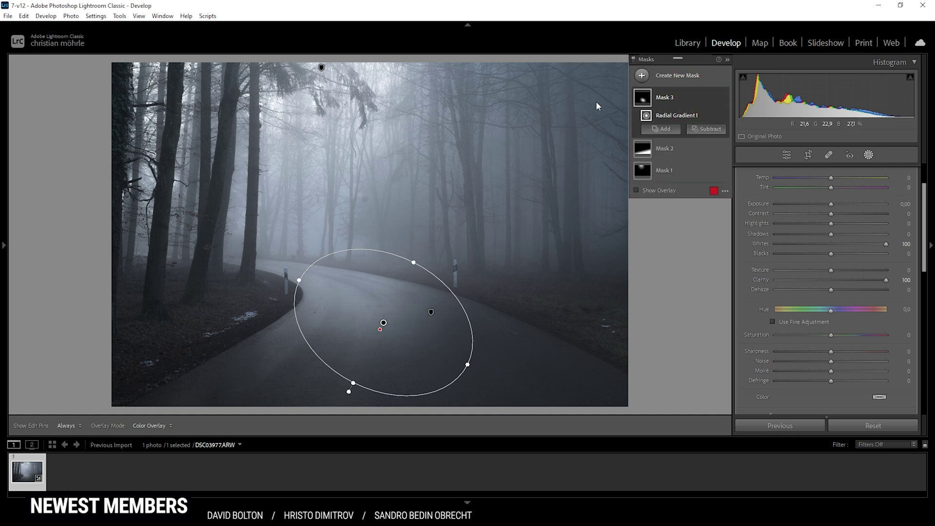
left_click(714, 148)
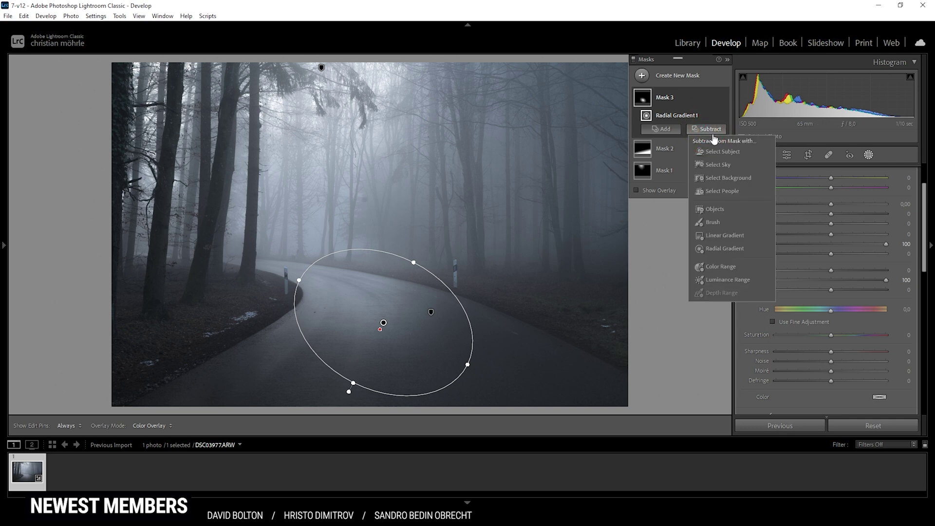
left_click(707, 220)
key("k")
key("h")
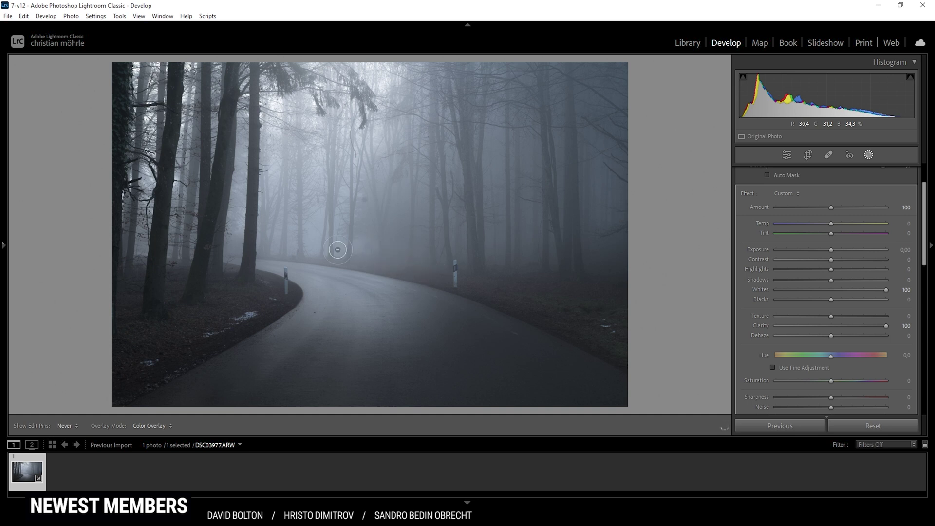
key("h")
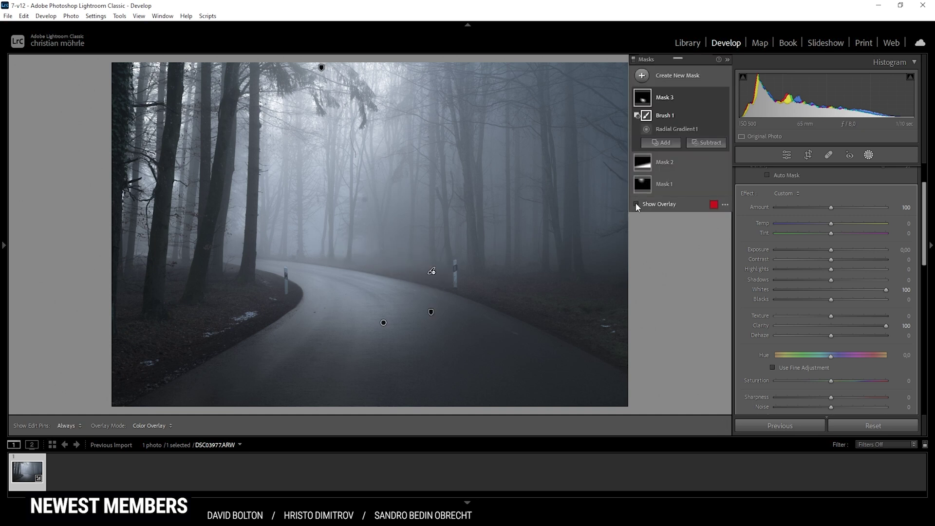
left_click(636, 203)
key("h")
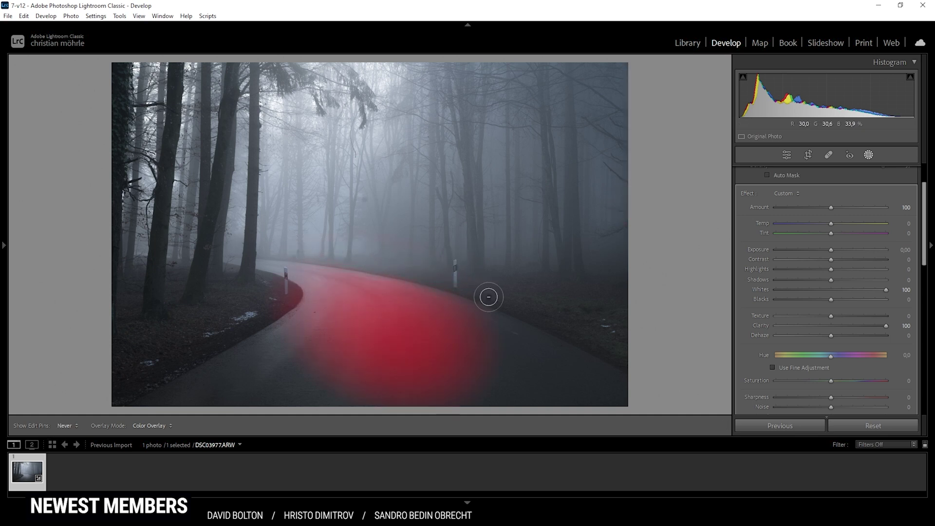
key("h")
left_click(868, 155)
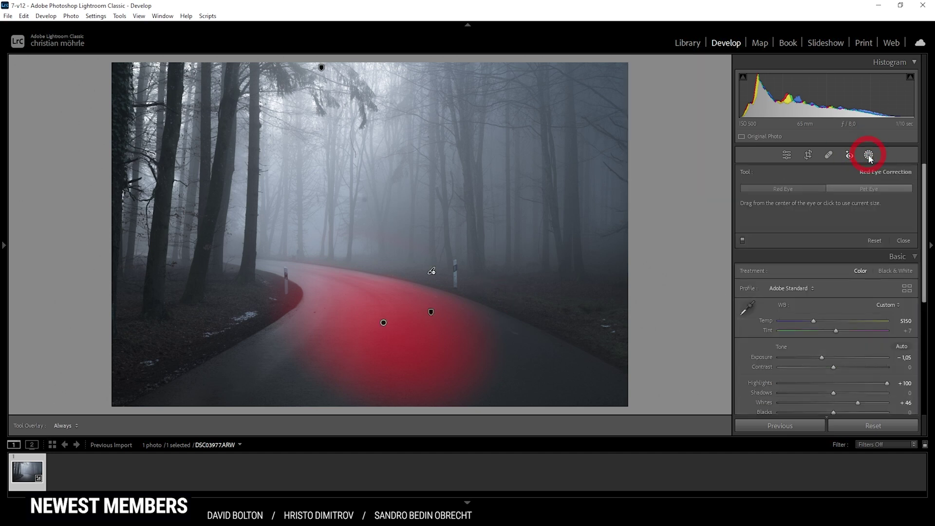
left_click(635, 72)
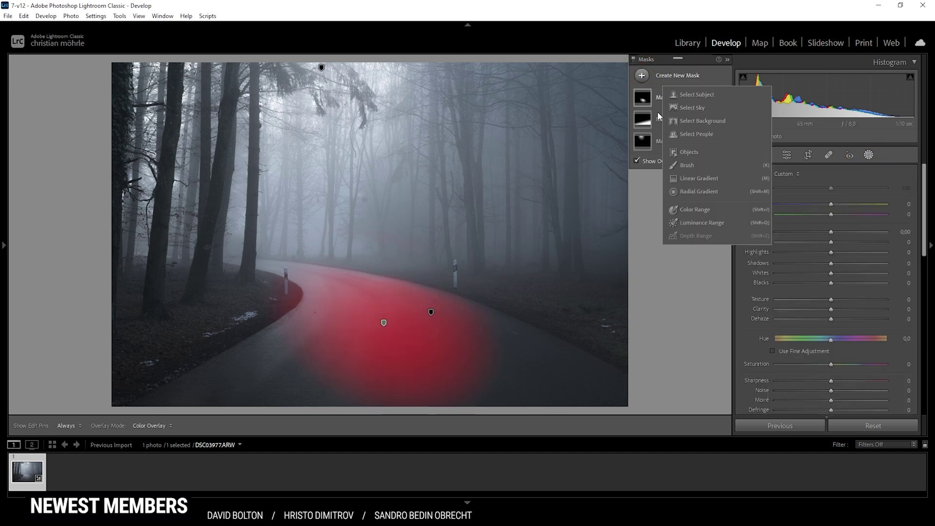
Add a radial ellipse at the top edge of the forest with Blacks +100 and Whites +32
left_click(710, 191)
left_click_drag(329, 128, 392, 159)
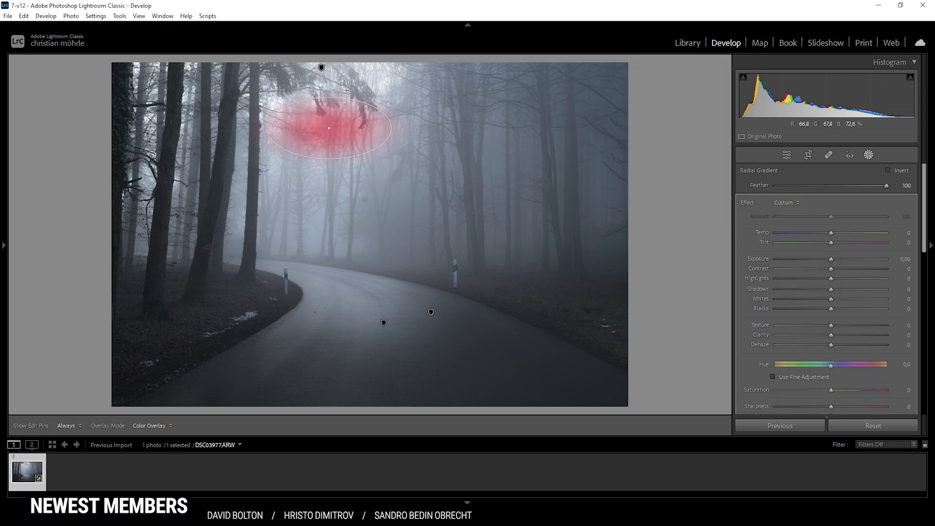
left_click_drag(334, 137, 340, 63)
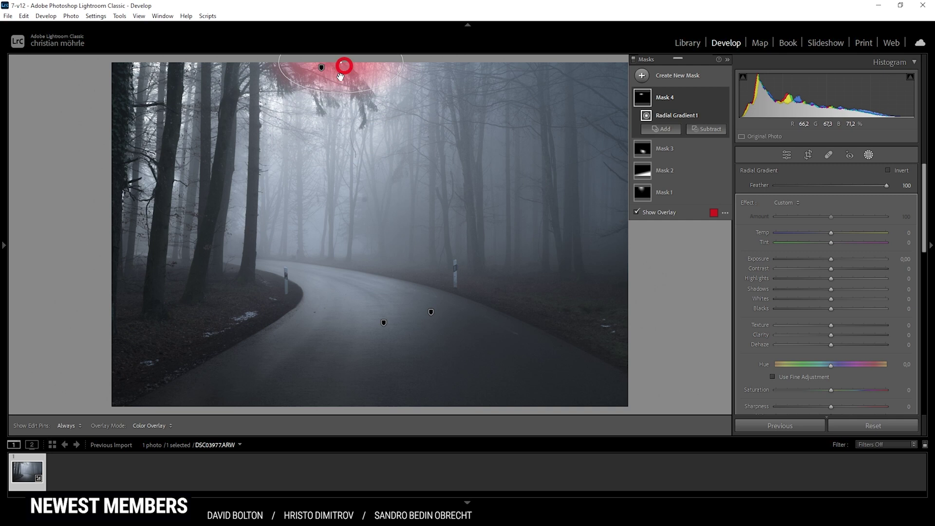
left_click_drag(340, 95, 339, 99)
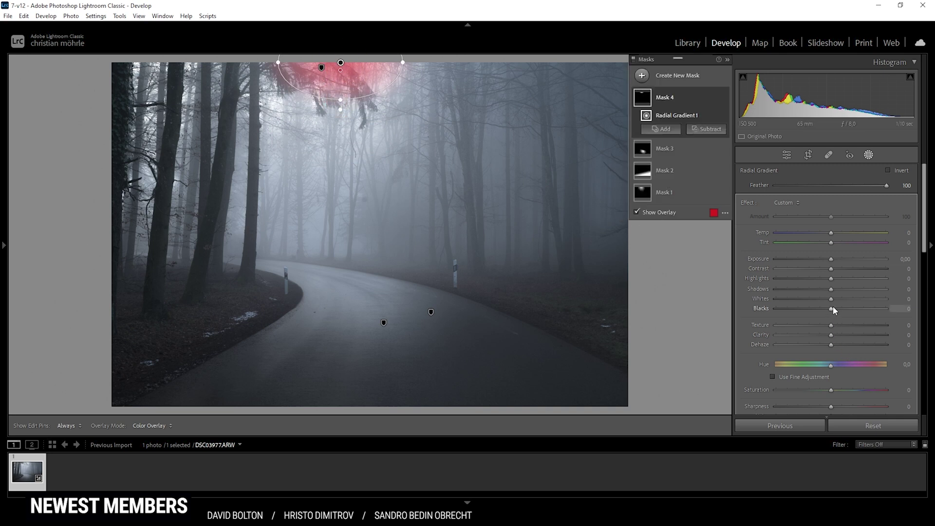
left_click_drag(831, 308, 886, 309)
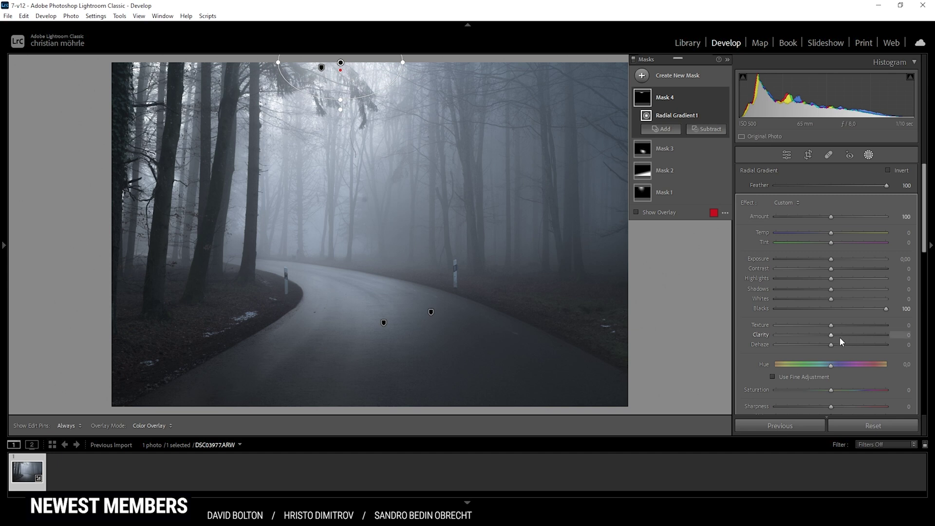
left_click_drag(831, 299, 848, 299)
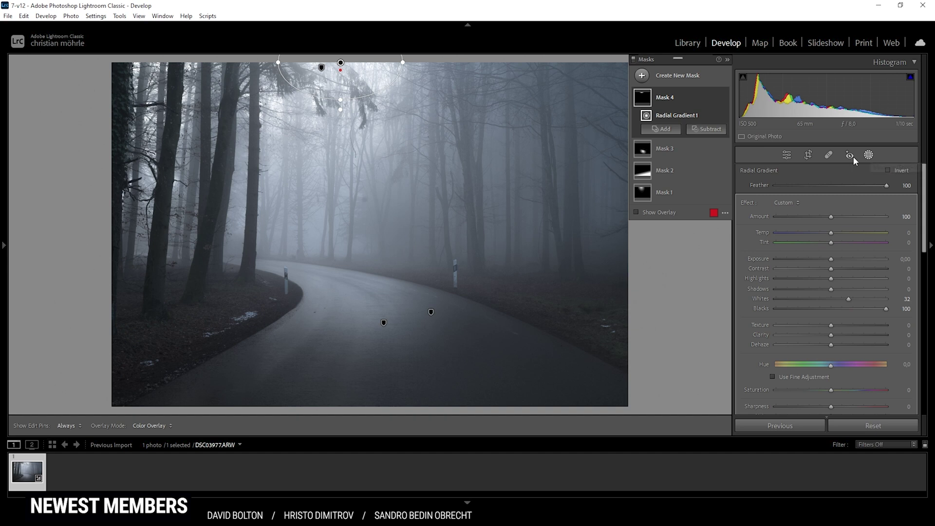
Close masking, view the Before & After side by side, then return to Loupe view
key("shift+w")
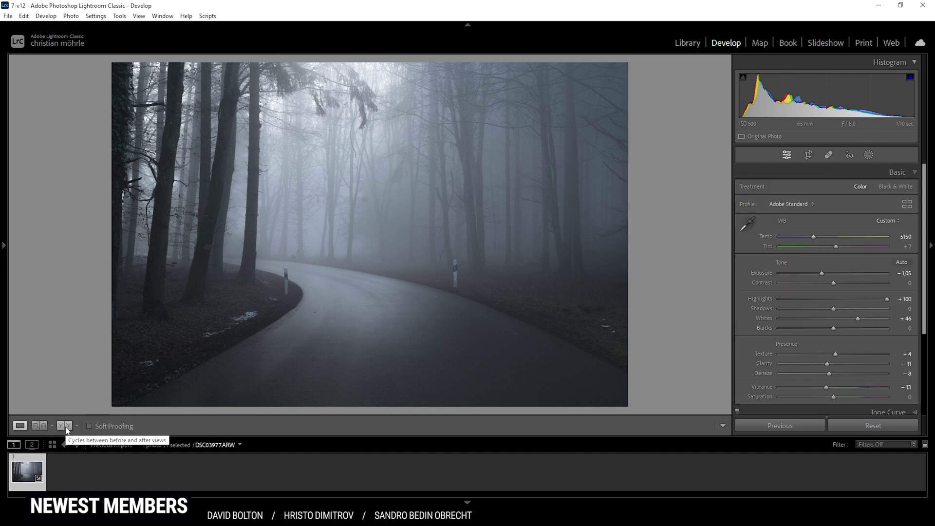
left_click(66, 428)
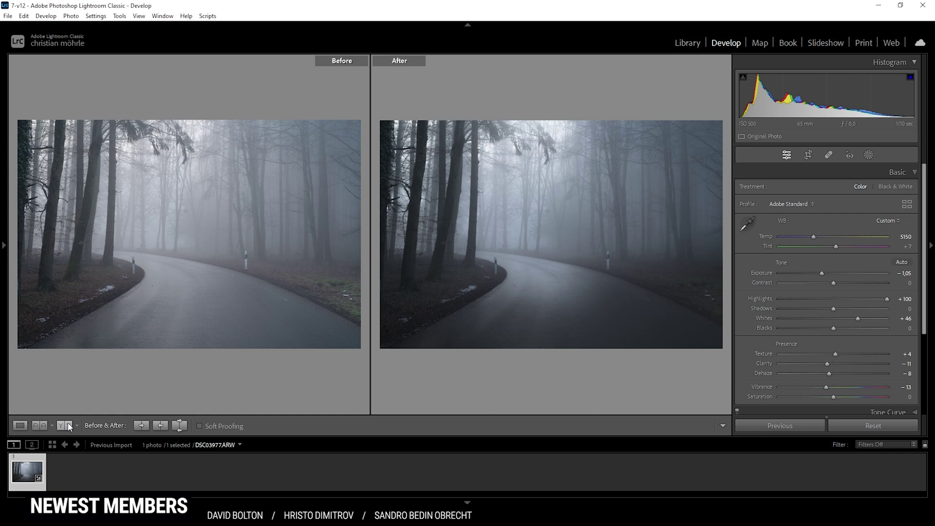
left_click(20, 425)
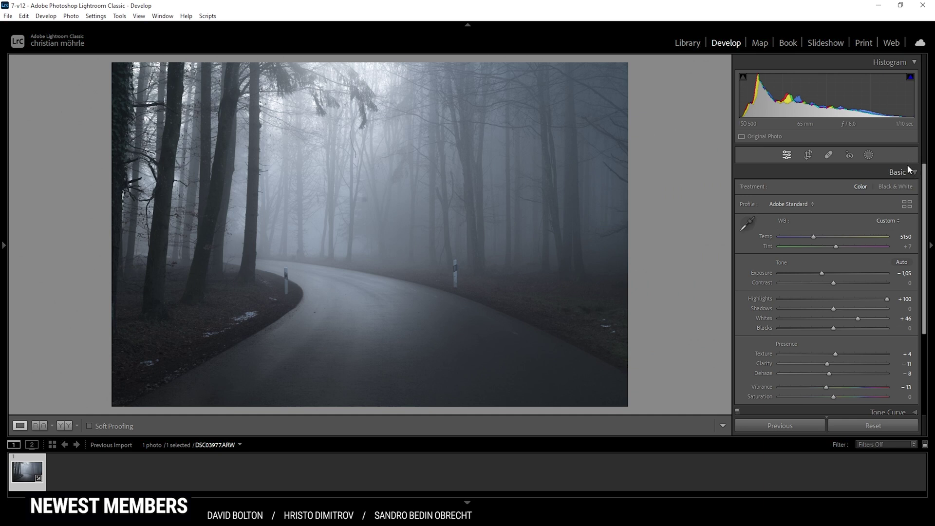
scroll(911, 205, "down", 3)
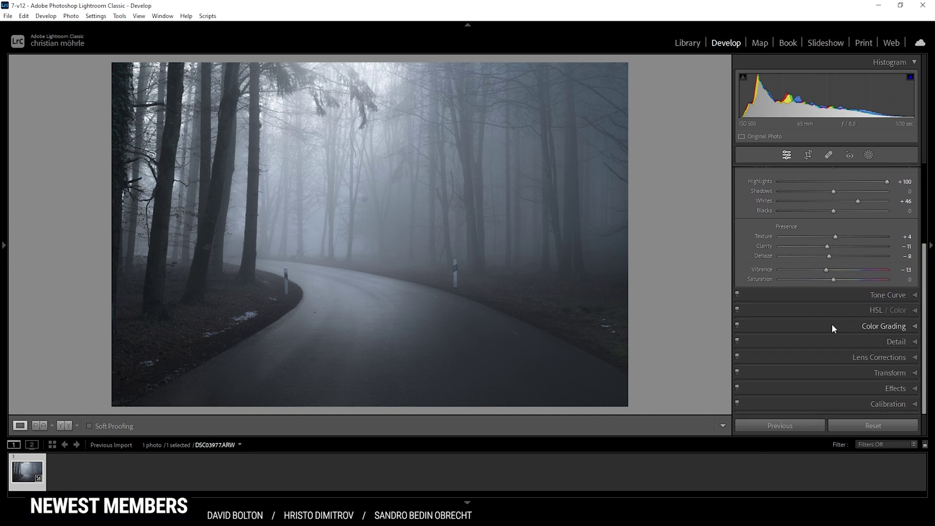
Tint the shadows blue in Color Grading: Hue about 213, Saturation 4
left_click(849, 329)
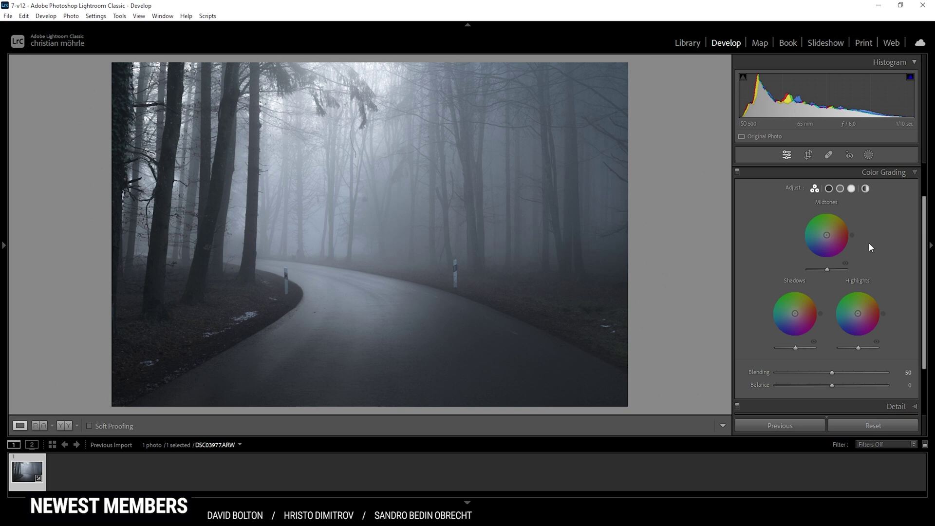
left_click(829, 188)
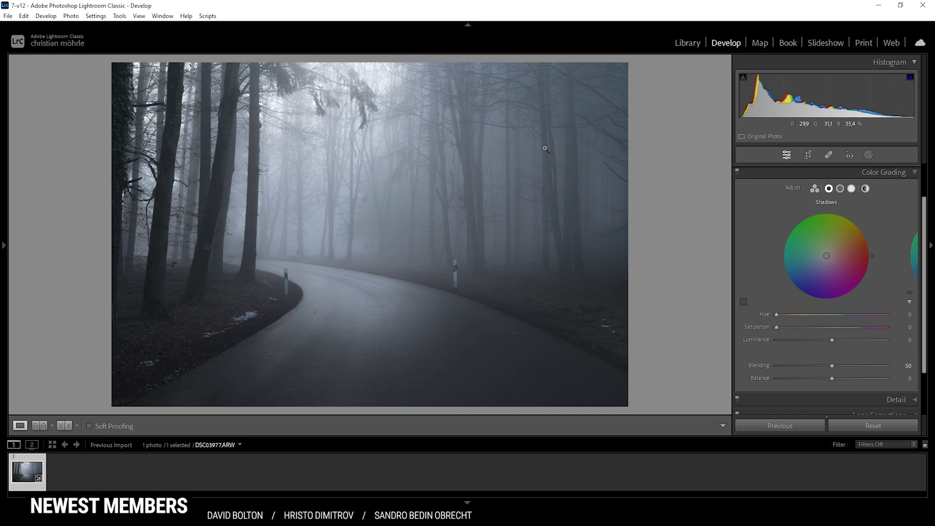
left_click_drag(778, 314, 844, 320)
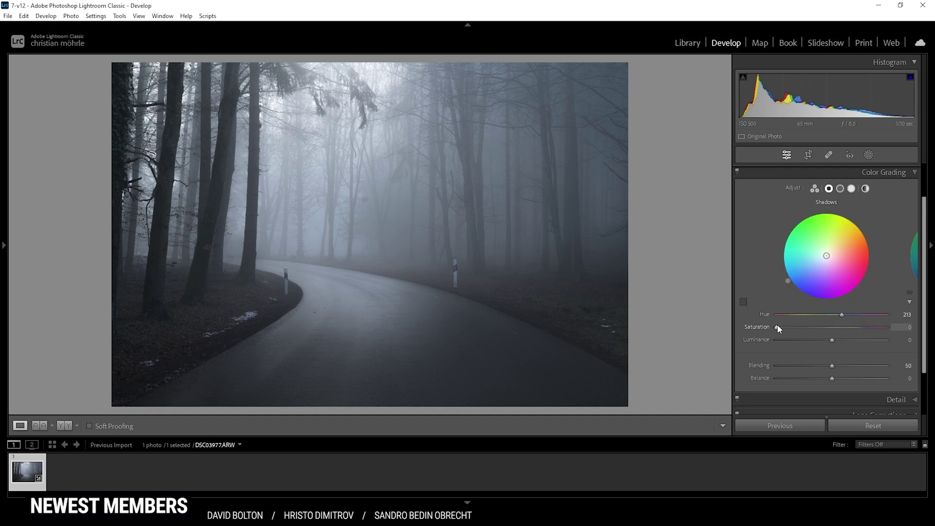
left_click_drag(777, 324, 780, 326)
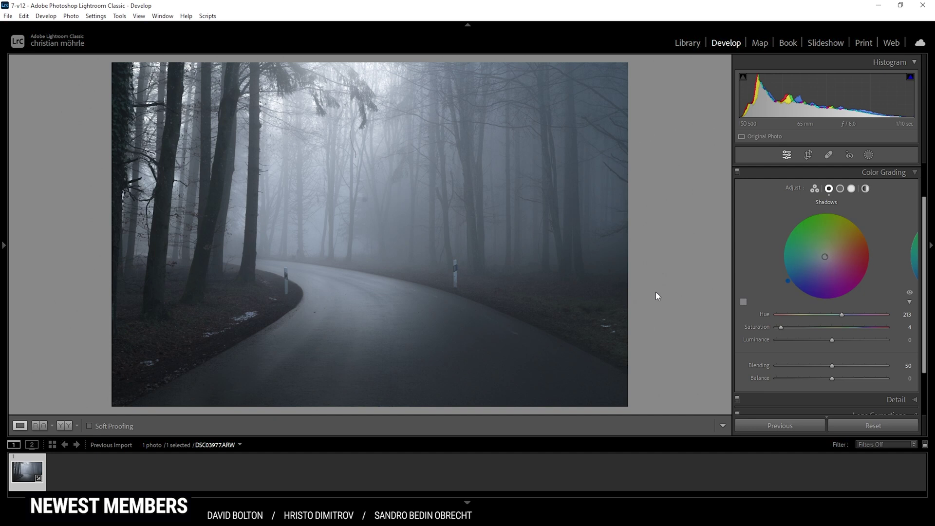
Tint the midtones blue at Hue about 211, Saturation 6
left_click(840, 190)
left_click_drag(781, 314, 841, 318)
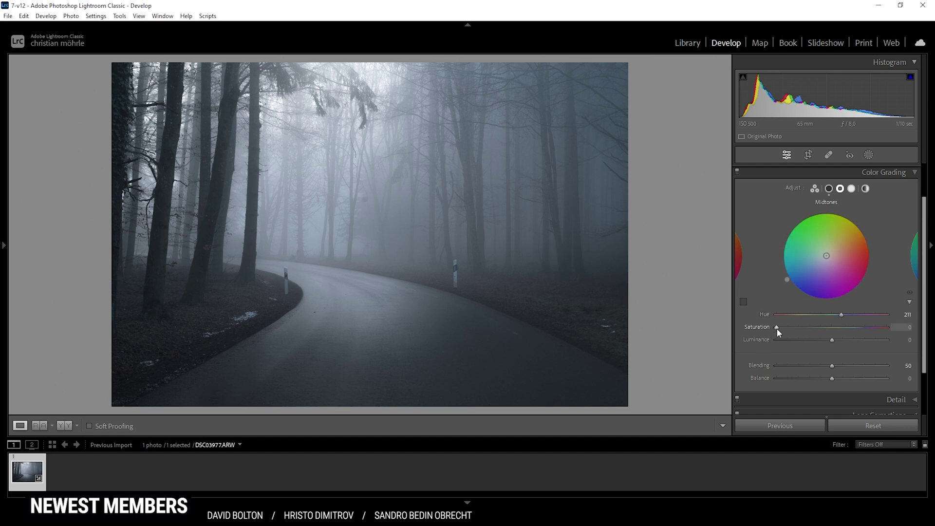
left_click_drag(777, 328, 783, 328)
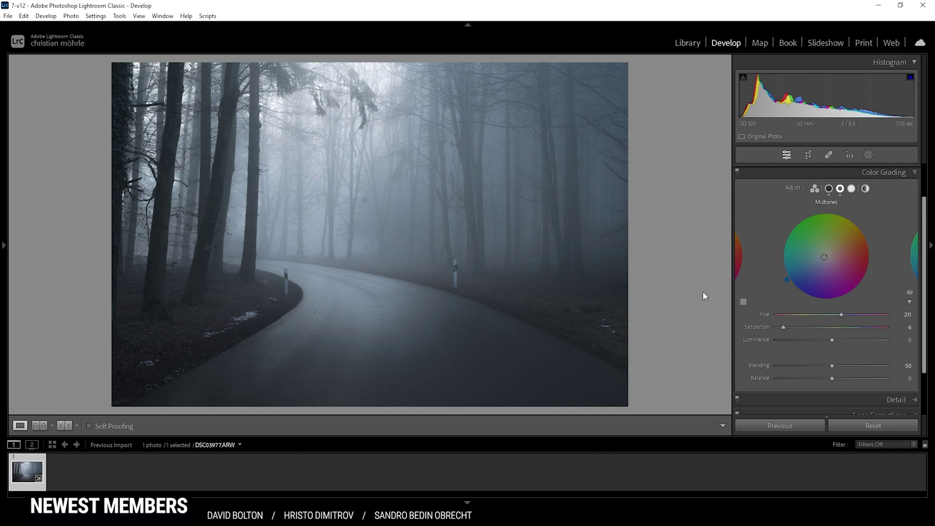
left_click(867, 155)
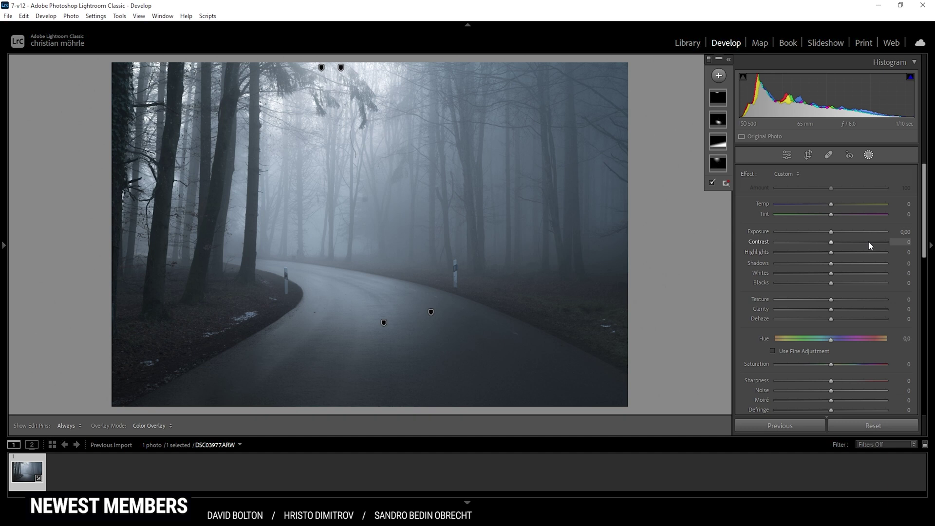
left_click(869, 155)
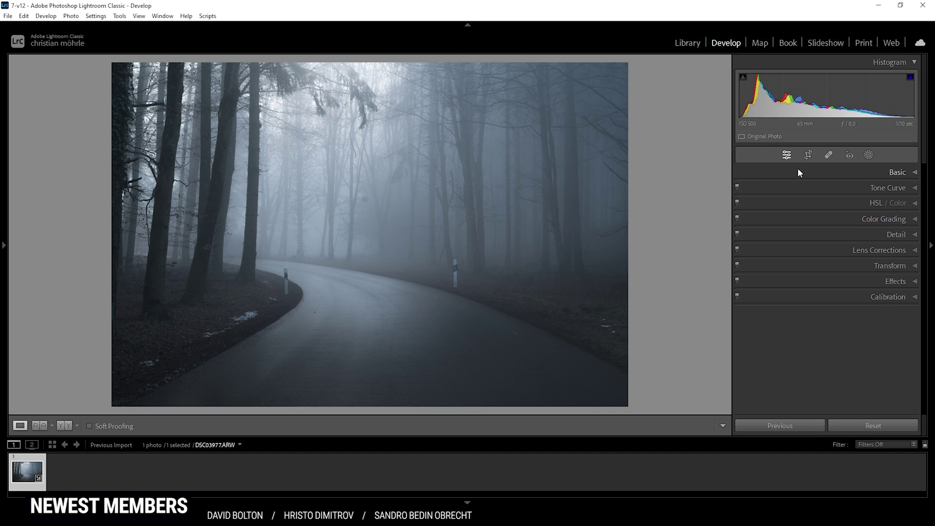
Add tone curve points near 60/59 and 189/200, then adjust the black point and deep shadows
left_click(838, 187)
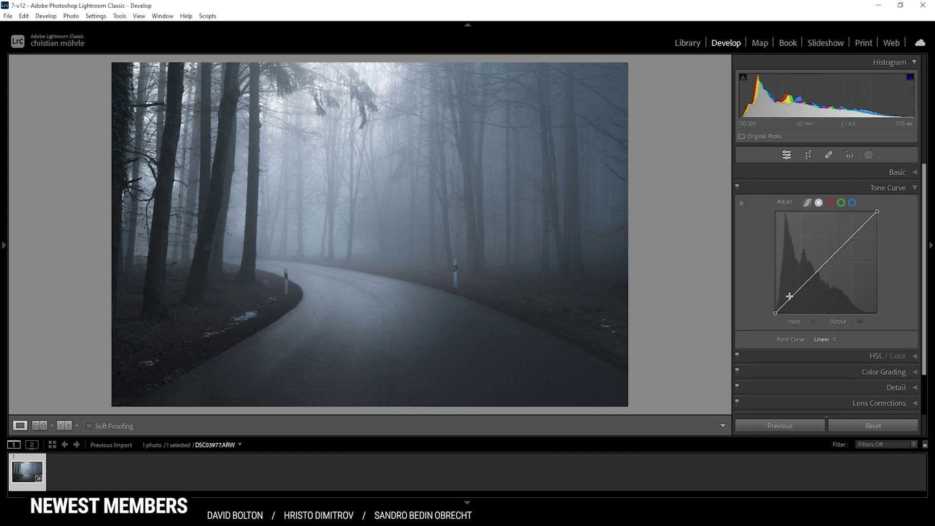
mouse_move(799, 290)
left_mouse_down()
mouse_move(799, 301)
mouse_move(799, 293)
left_mouse_up()
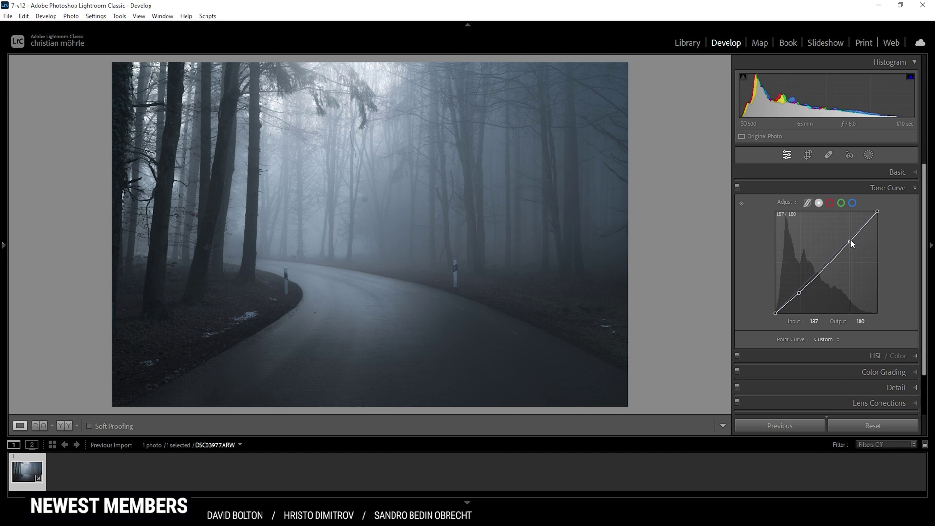
left_click_drag(850, 240, 852, 233)
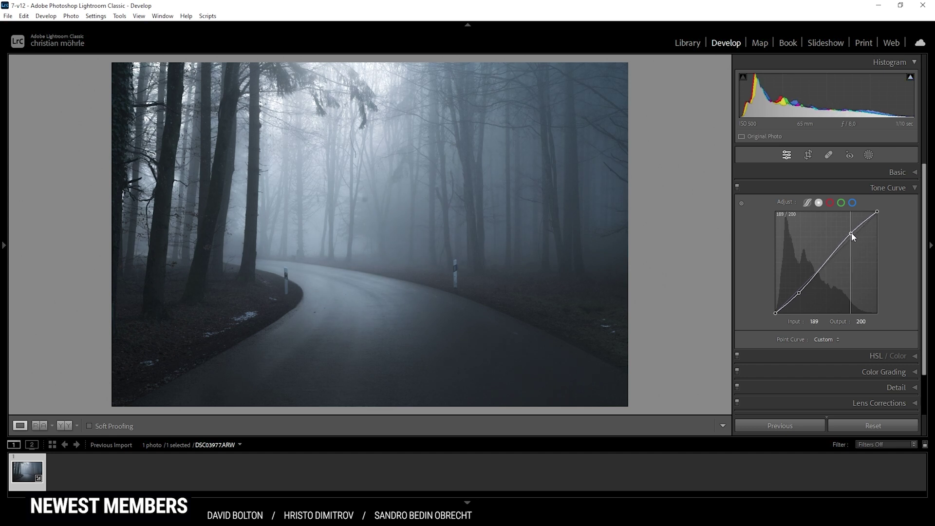
left_click_drag(775, 313, 776, 315)
left_click(776, 314)
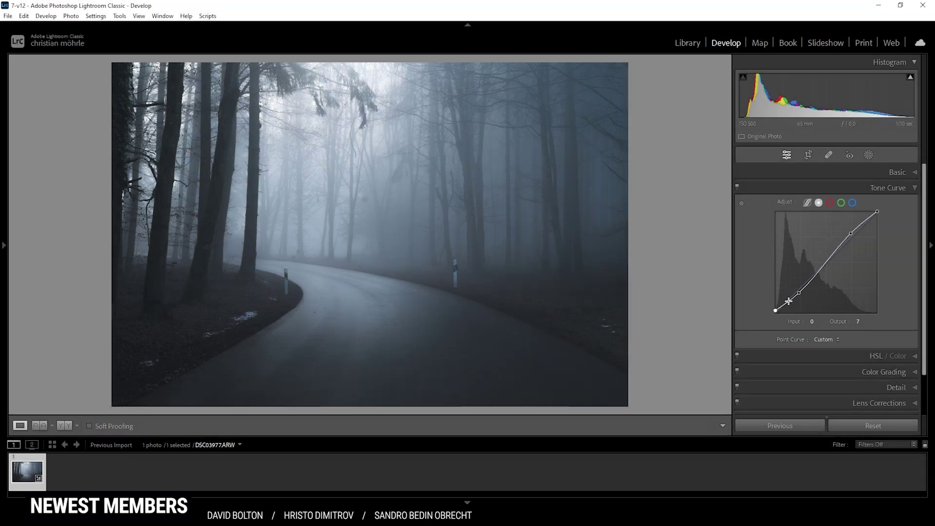
left_click_drag(788, 300, 787, 303)
Compare the curve on and off, then settle the shadow point at Input 31 → Output 25
left_click(738, 187)
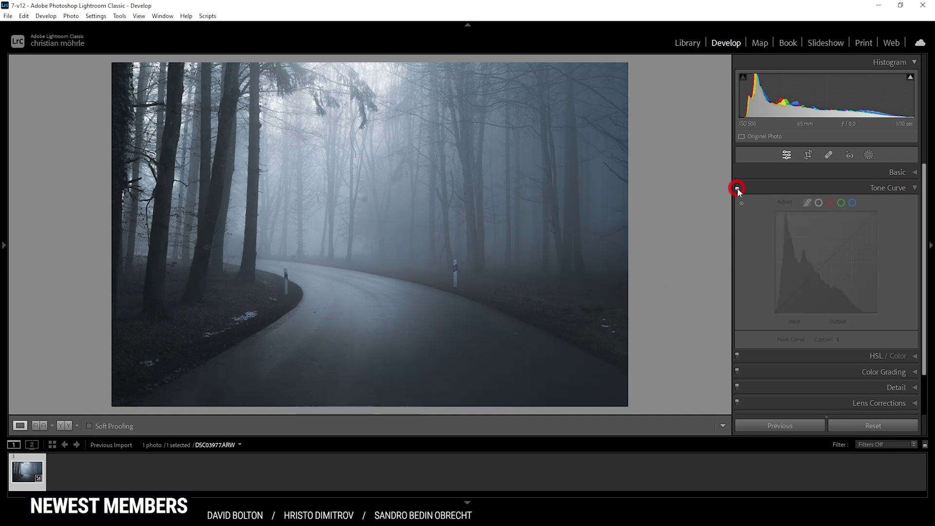
left_click(738, 187)
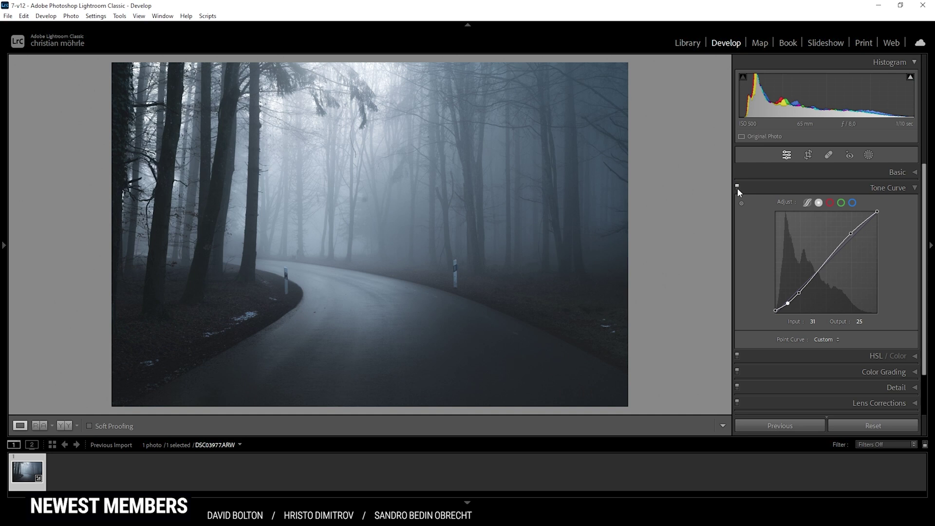
left_click(737, 187)
left_click(737, 187)
left_click_drag(799, 294, 789, 302)
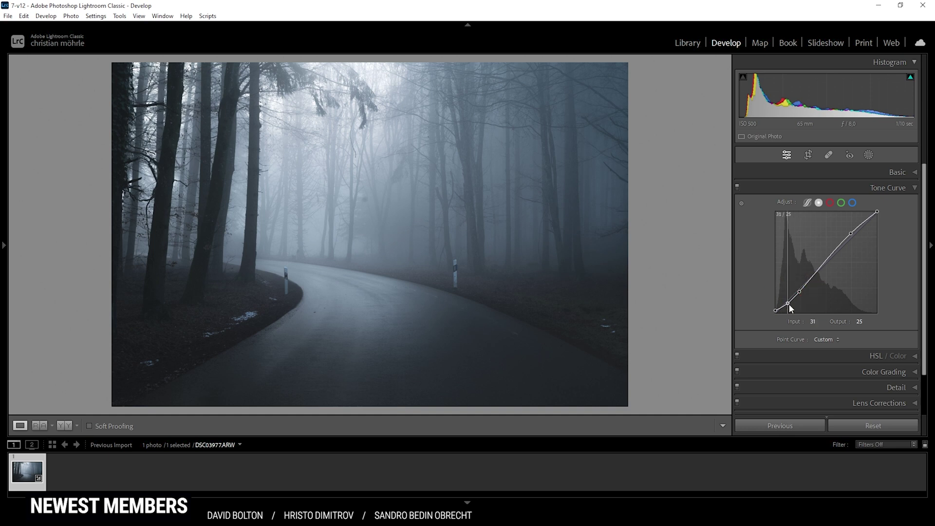
left_click(897, 192)
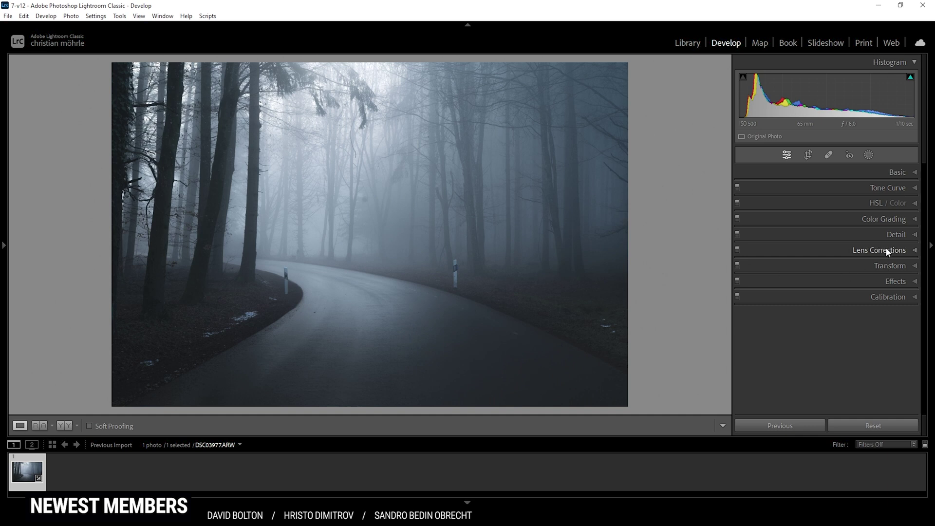
Set Detail sharpening to Amount 82, Radius 0.5, Detail 100 and Masking 54
left_click(866, 234)
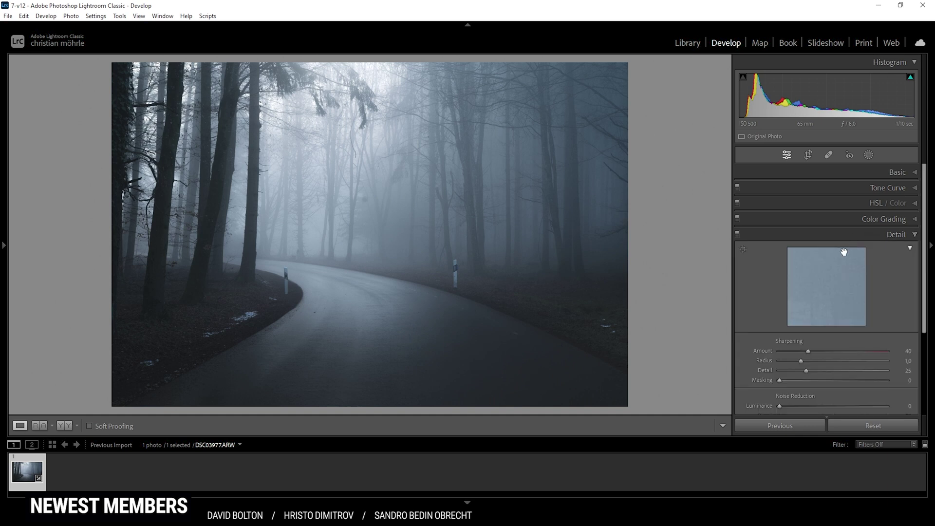
scroll(877, 254, "down", 2)
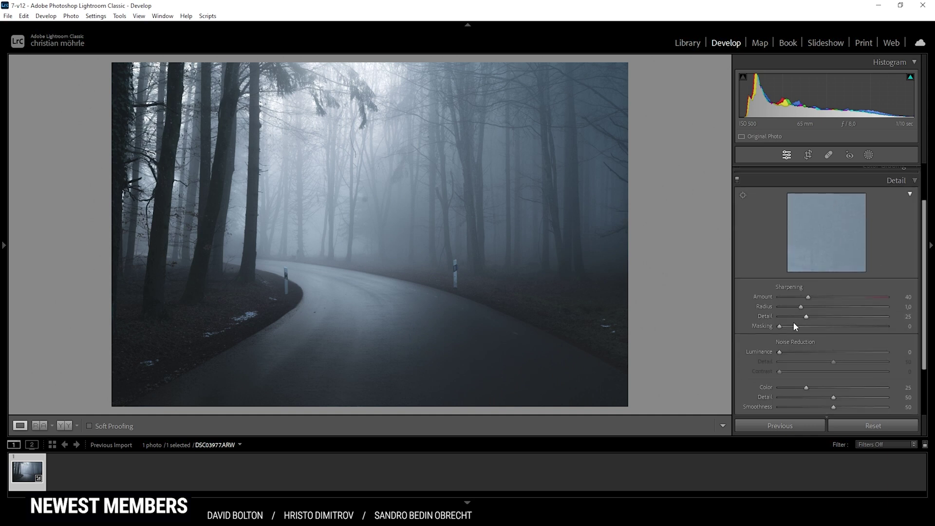
left_click_drag(801, 306, 744, 310)
left_click_drag(779, 326, 837, 328)
left_click_drag(829, 298, 833, 293)
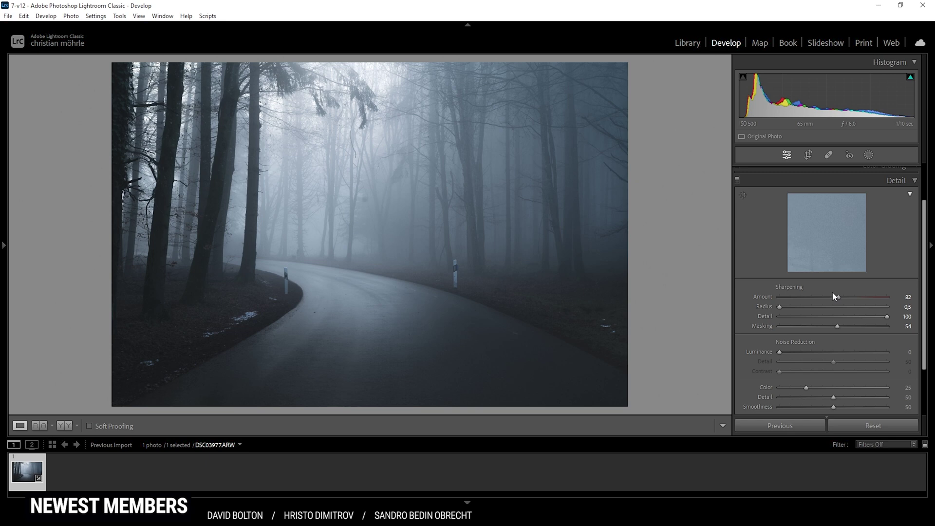